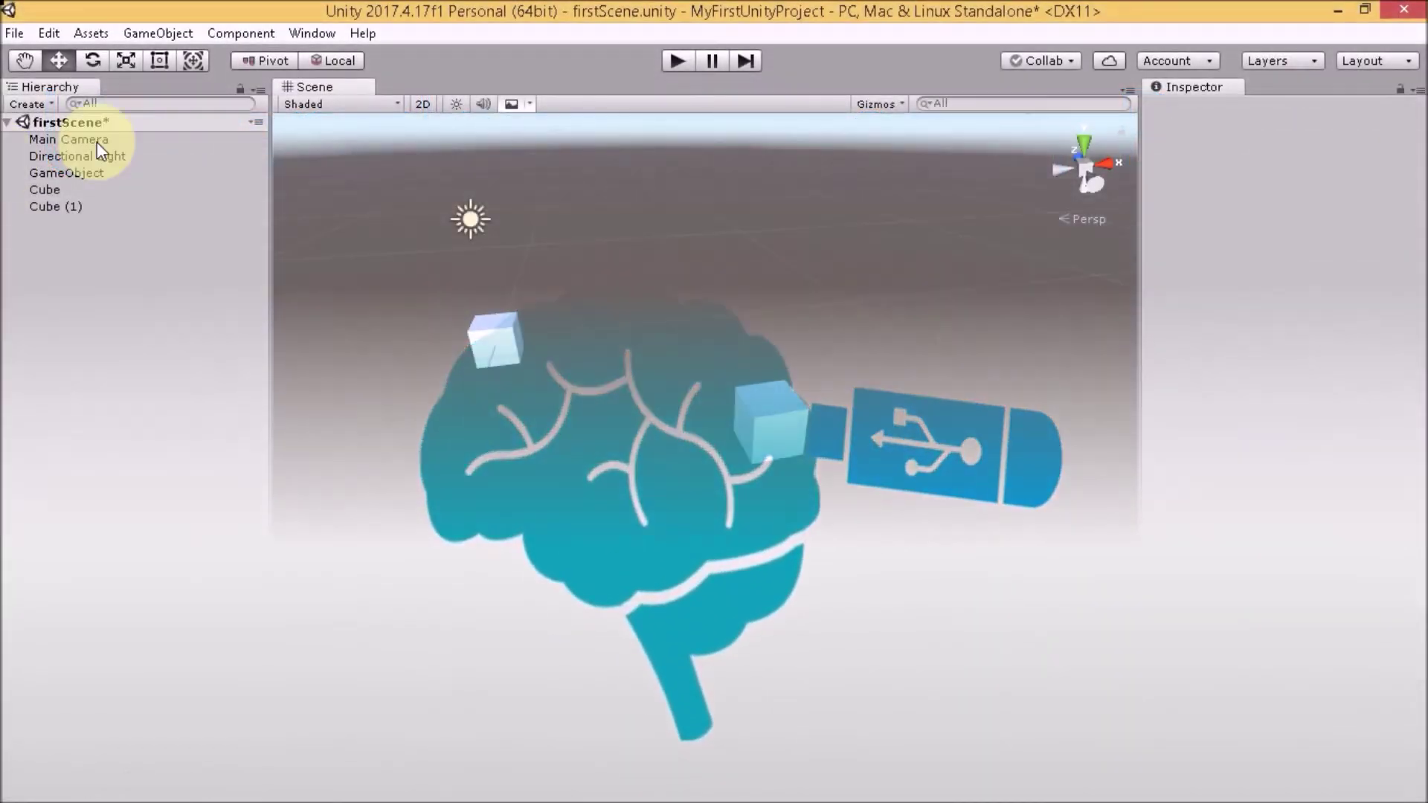
- Select Main Camera in the Hierarchy to show its settings, positioned at X 1.69, Y 1, Z -10
{"action": "left_click", "coordinate": [97, 141]}
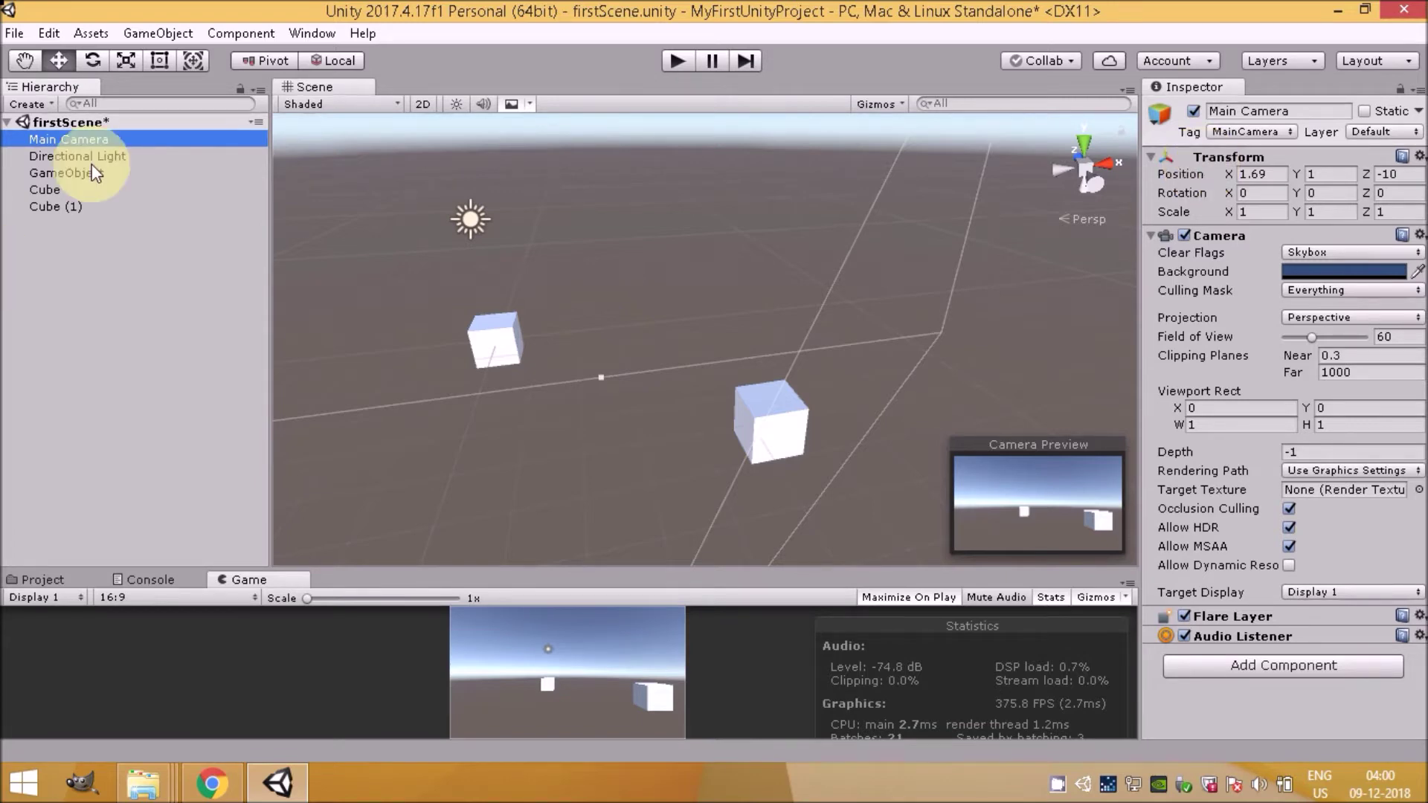
- Inspect the GameObject, Cube (1), Directional Light, and the Main Camera with its preview
{"action": "left_click", "coordinate": [73, 173]}
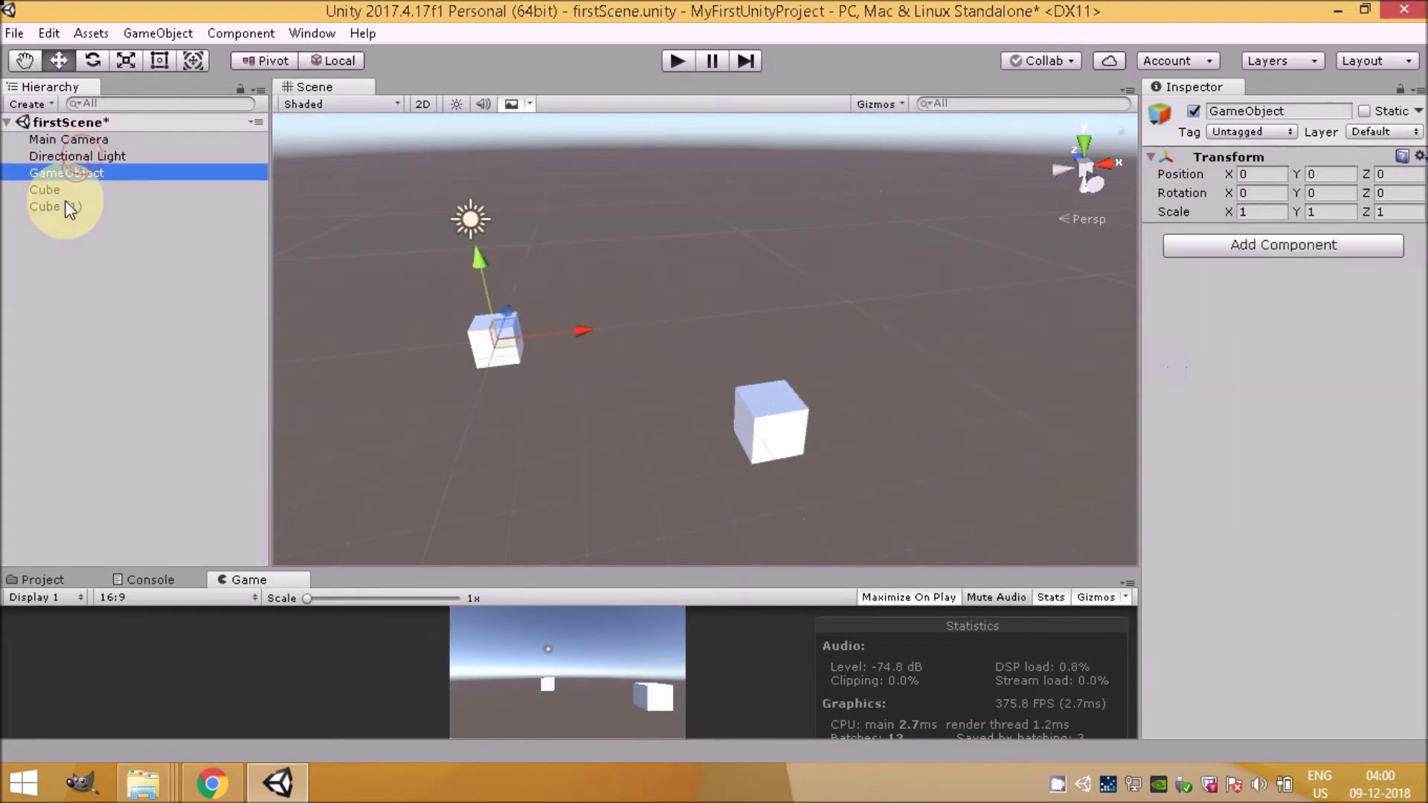
{"action": "left_click", "coordinate": [71, 209]}
{"action": "left_click_drag", "start_coordinate": [66, 173], "coordinate": [82, 163]}
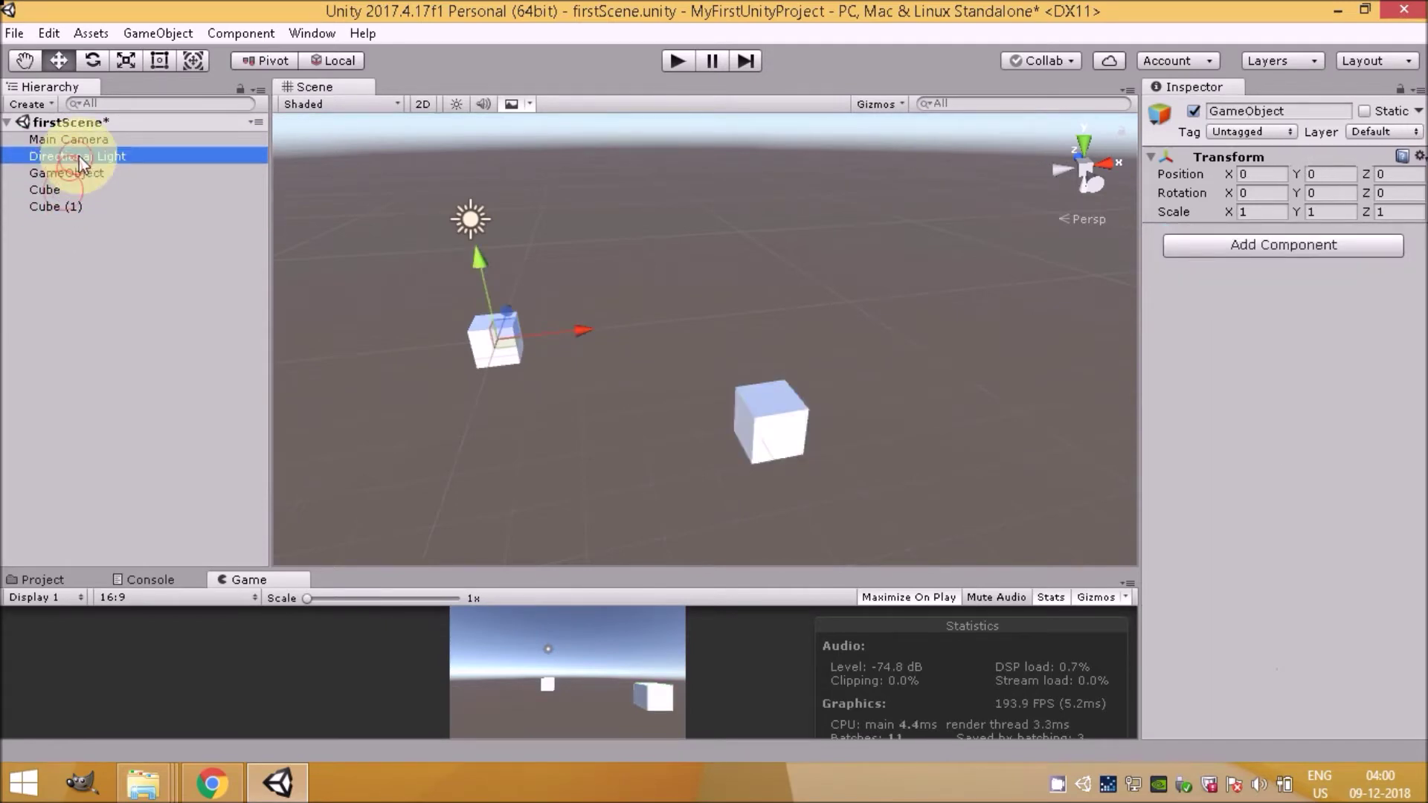
{"action": "left_click", "coordinate": [70, 139]}
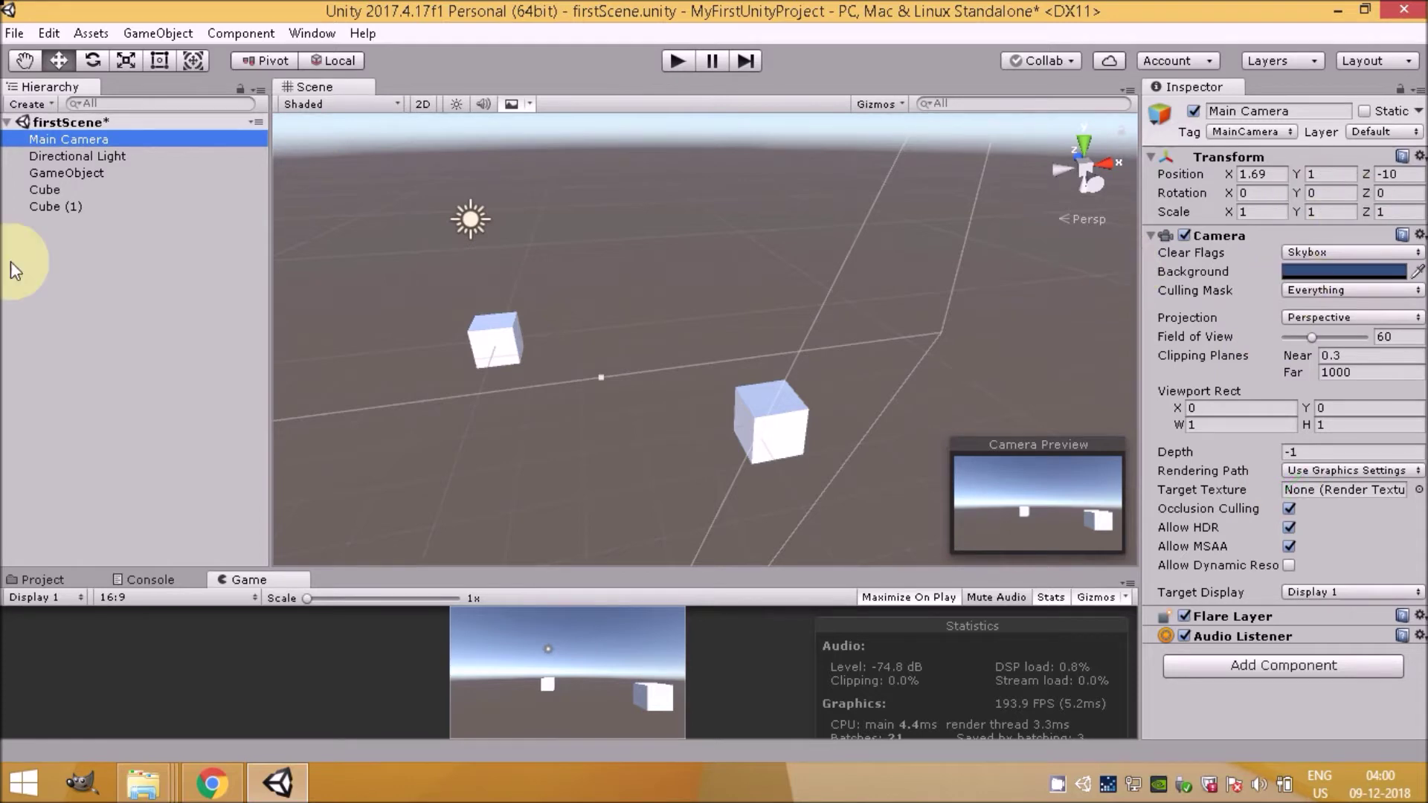
- Step through Directional Light, GameObject and both cubes, ending on Cube (1)'s Box Collider and Mesh Renderer
{"action": "left_click", "coordinate": [79, 158]}
{"action": "left_click", "coordinate": [76, 173]}
{"action": "left_click", "coordinate": [73, 186]}
{"action": "left_click", "coordinate": [54, 210]}
{"action": "left_click", "coordinate": [77, 186]}
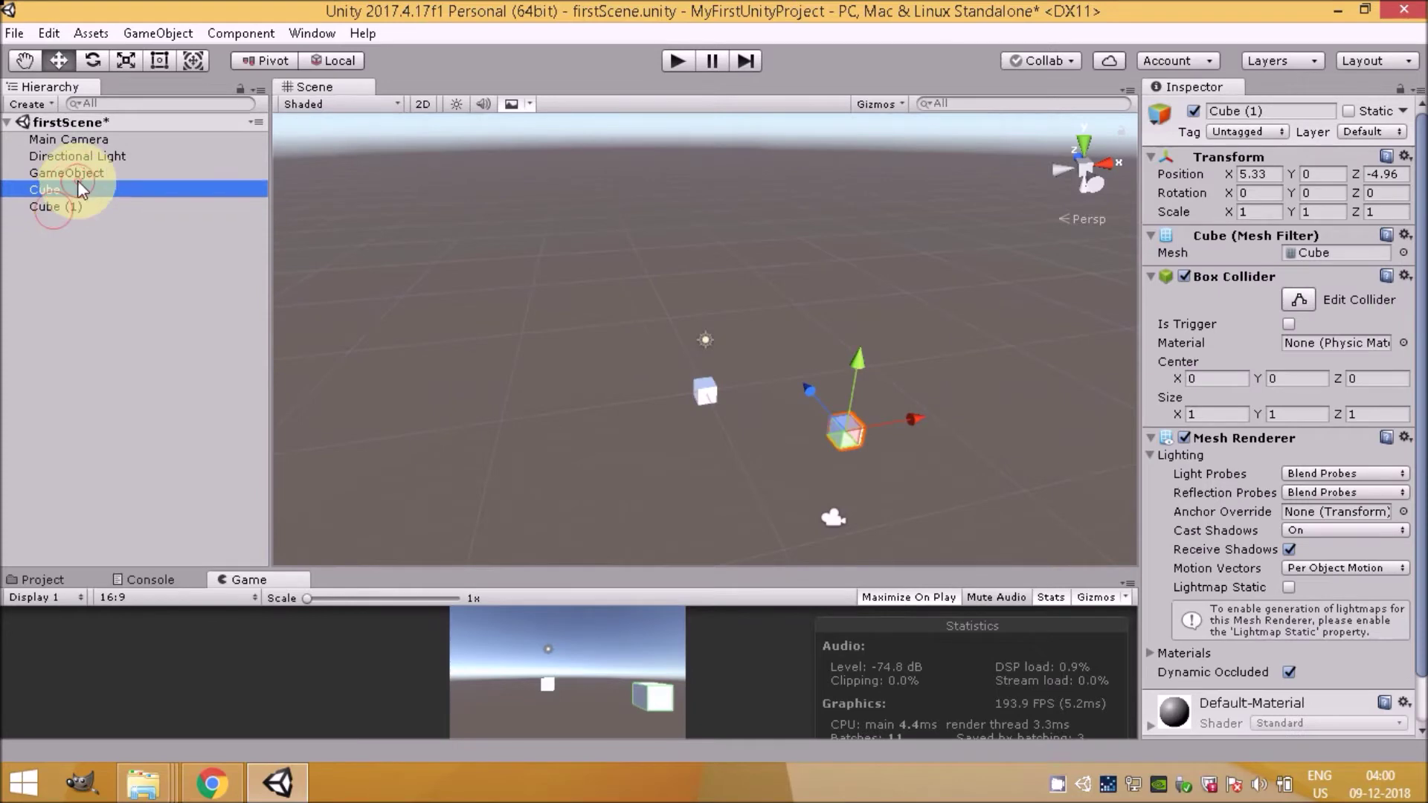
{"action": "left_click", "coordinate": [61, 204]}
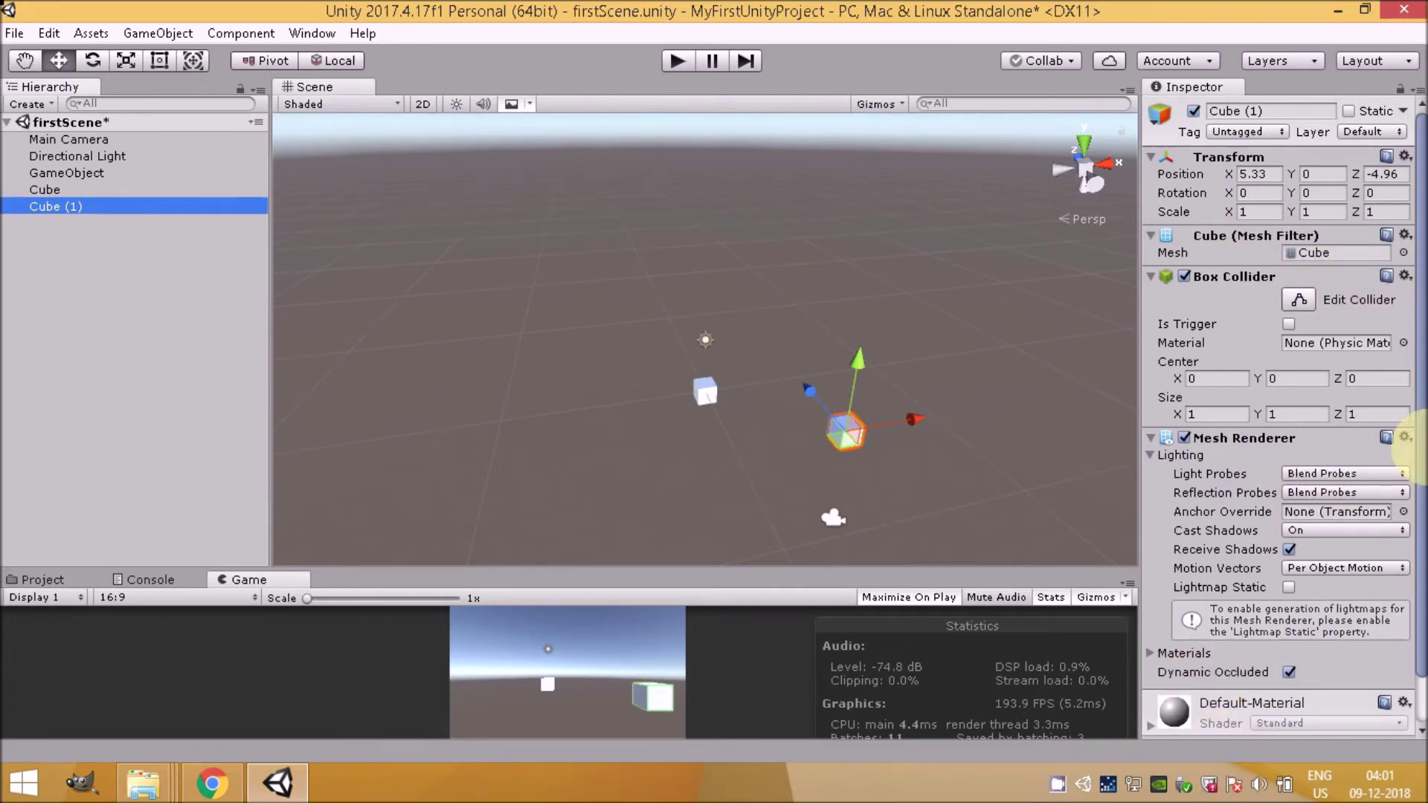
{"action": "left_click_drag", "start_coordinate": [1420, 446], "coordinate": [1420, 495]}
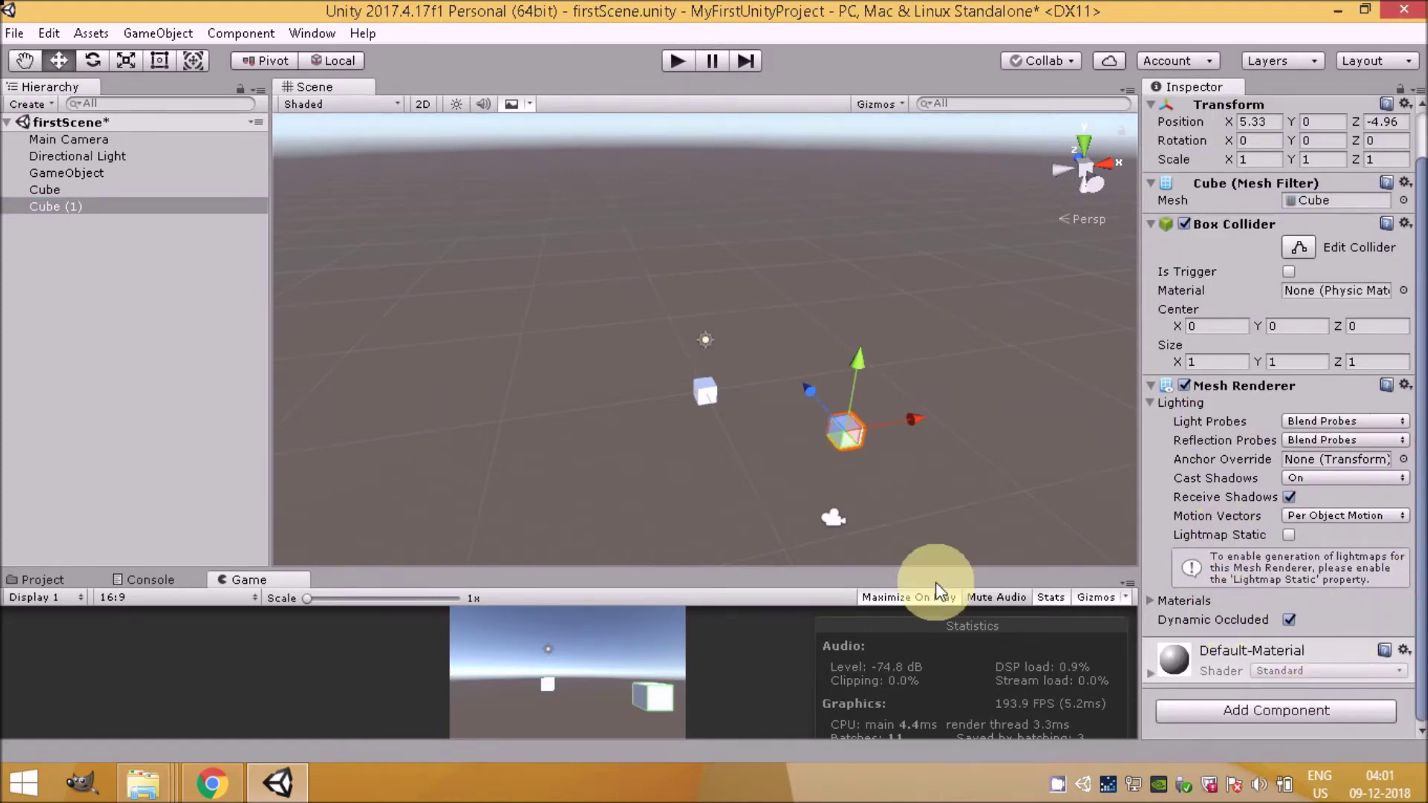
- Select the empty GameObject after briefly viewing Main Camera and the first Cube
{"action": "left_click", "coordinate": [68, 139]}
{"action": "left_click", "coordinate": [44, 189]}
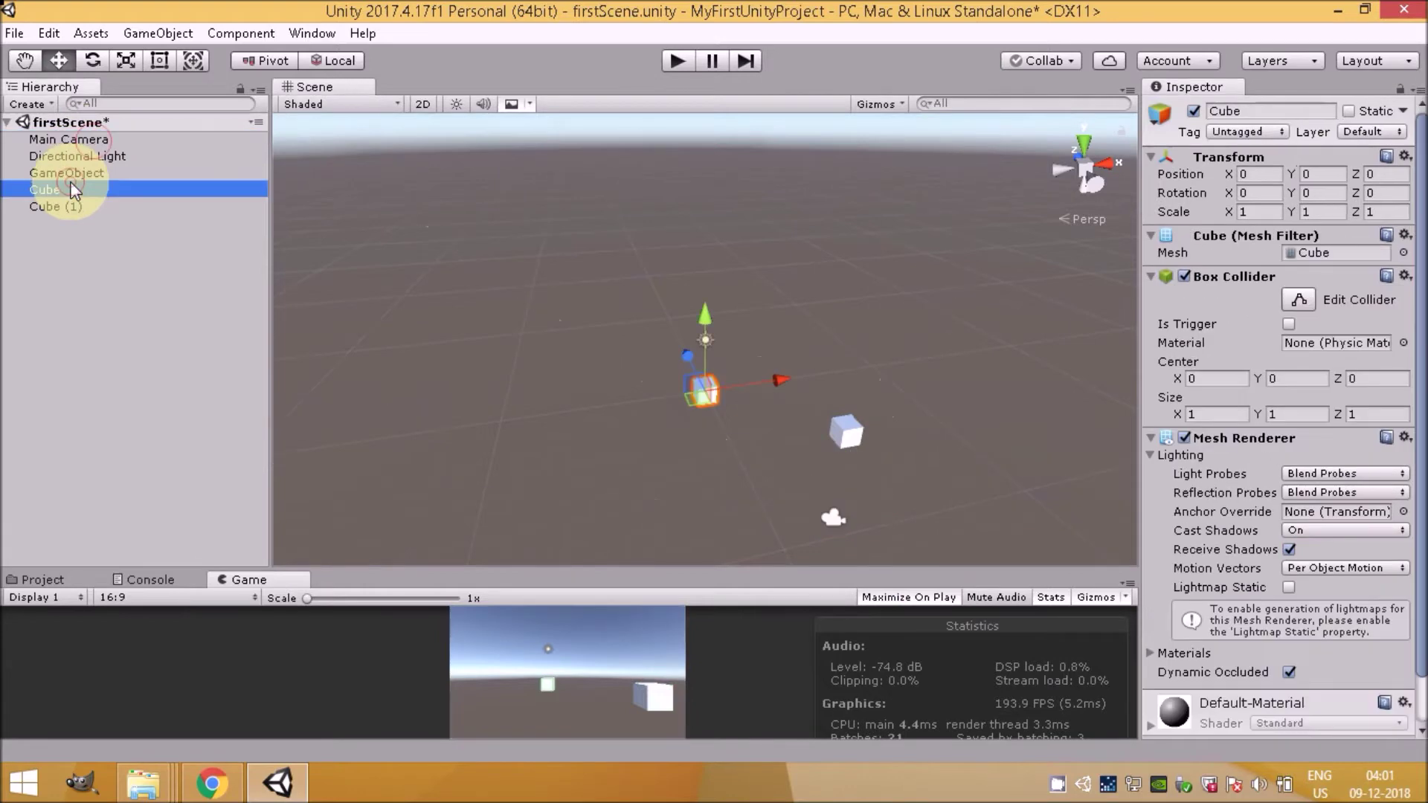
{"action": "left_click", "coordinate": [66, 172]}
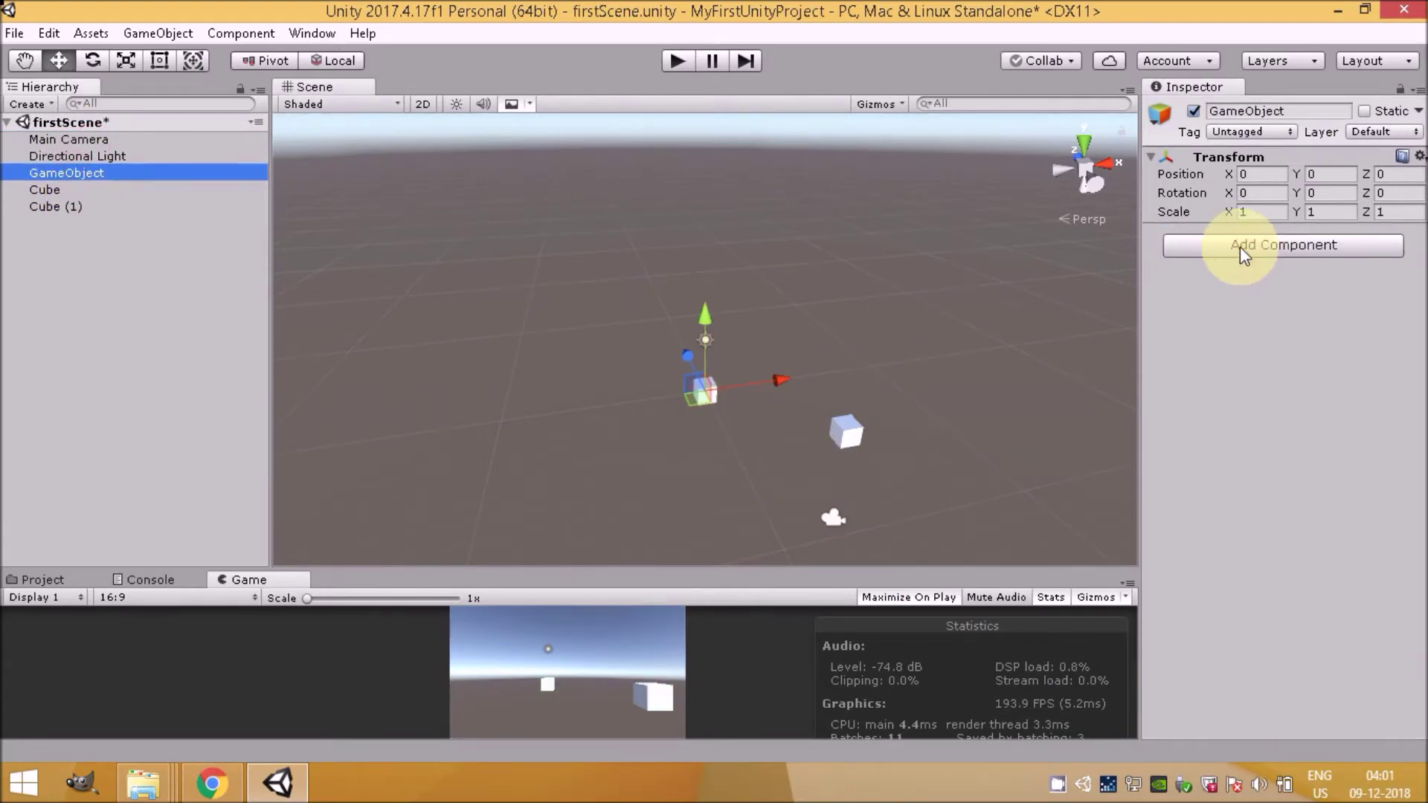
- Browse the Add Component catalog's Mesh category, then close it without adding anything
{"action": "left_click", "coordinate": [1237, 246]}
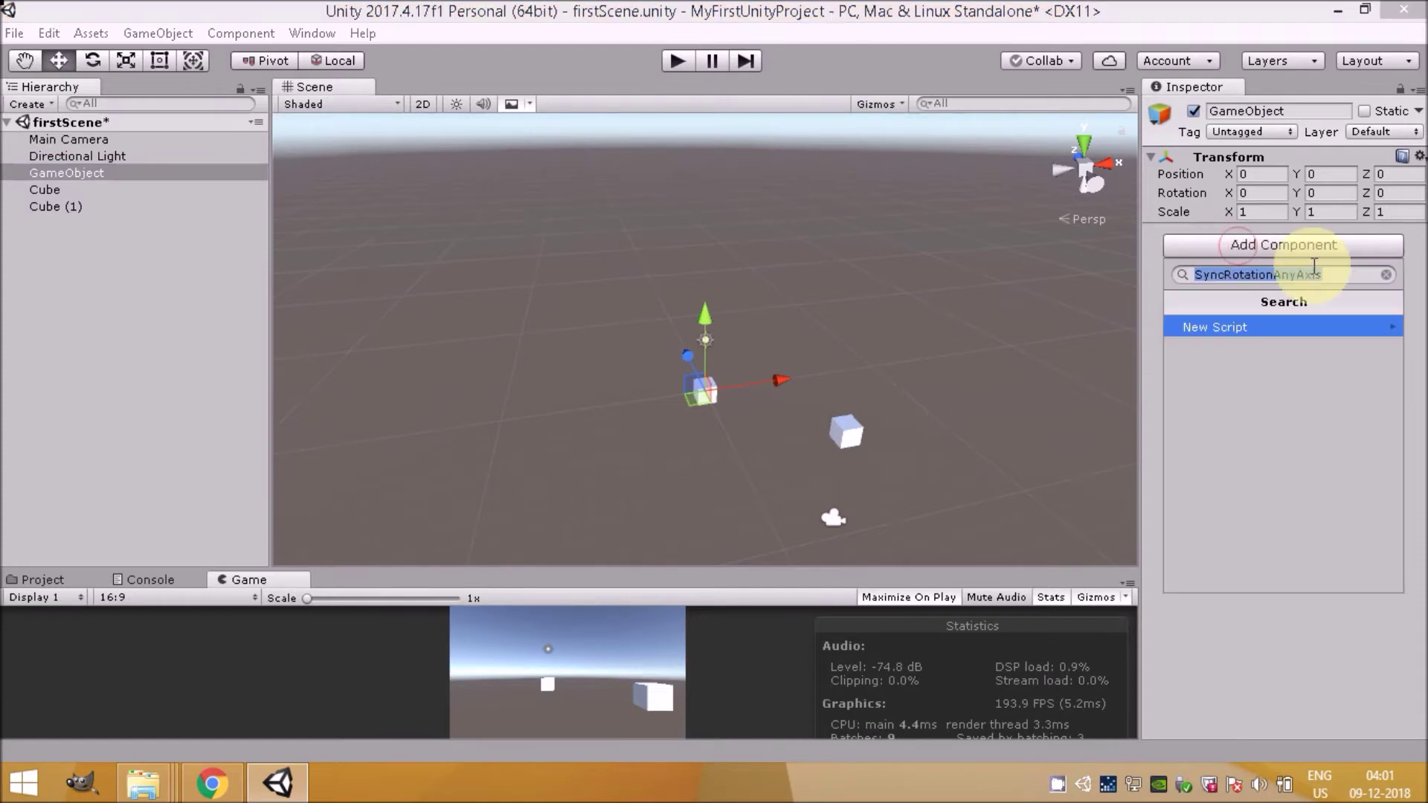
{"action": "left_click", "coordinate": [1386, 275]}
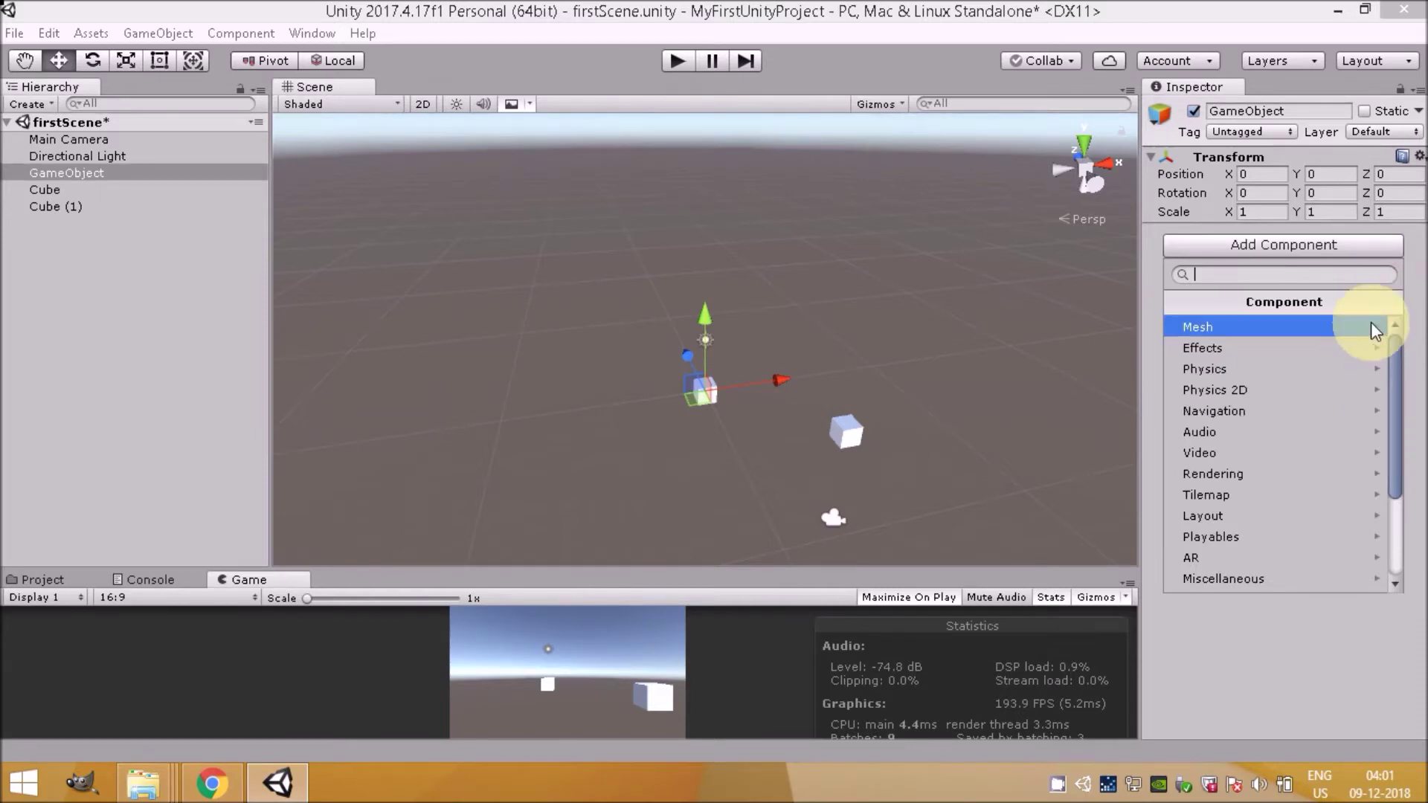
{"action": "mouse_move", "coordinate": [1395, 365]}
{"action": "left_mouse_down"}
{"action": "mouse_move", "coordinate": [1401, 430]}
{"action": "mouse_move", "coordinate": [1397, 357]}
{"action": "left_mouse_up"}
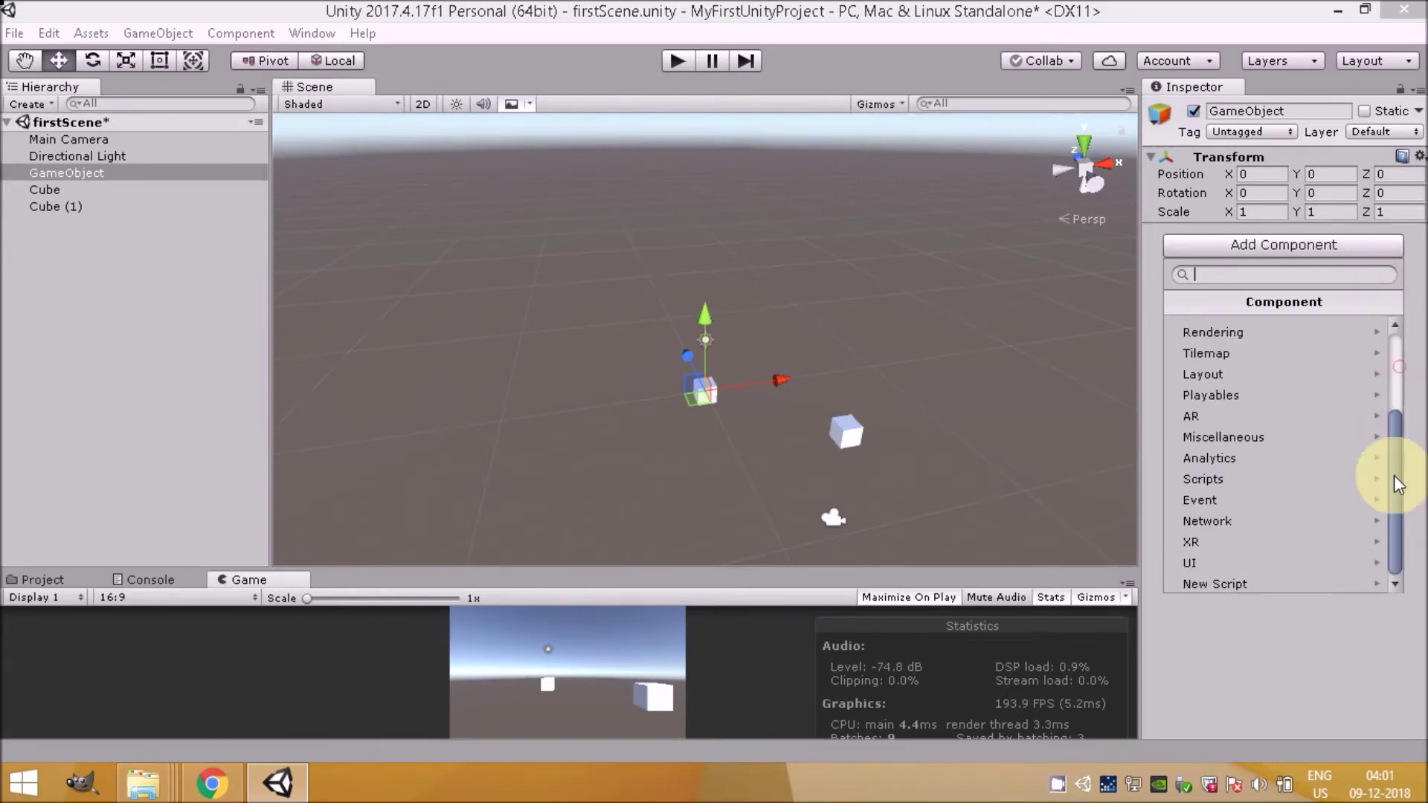
{"action": "left_click", "coordinate": [1362, 328]}
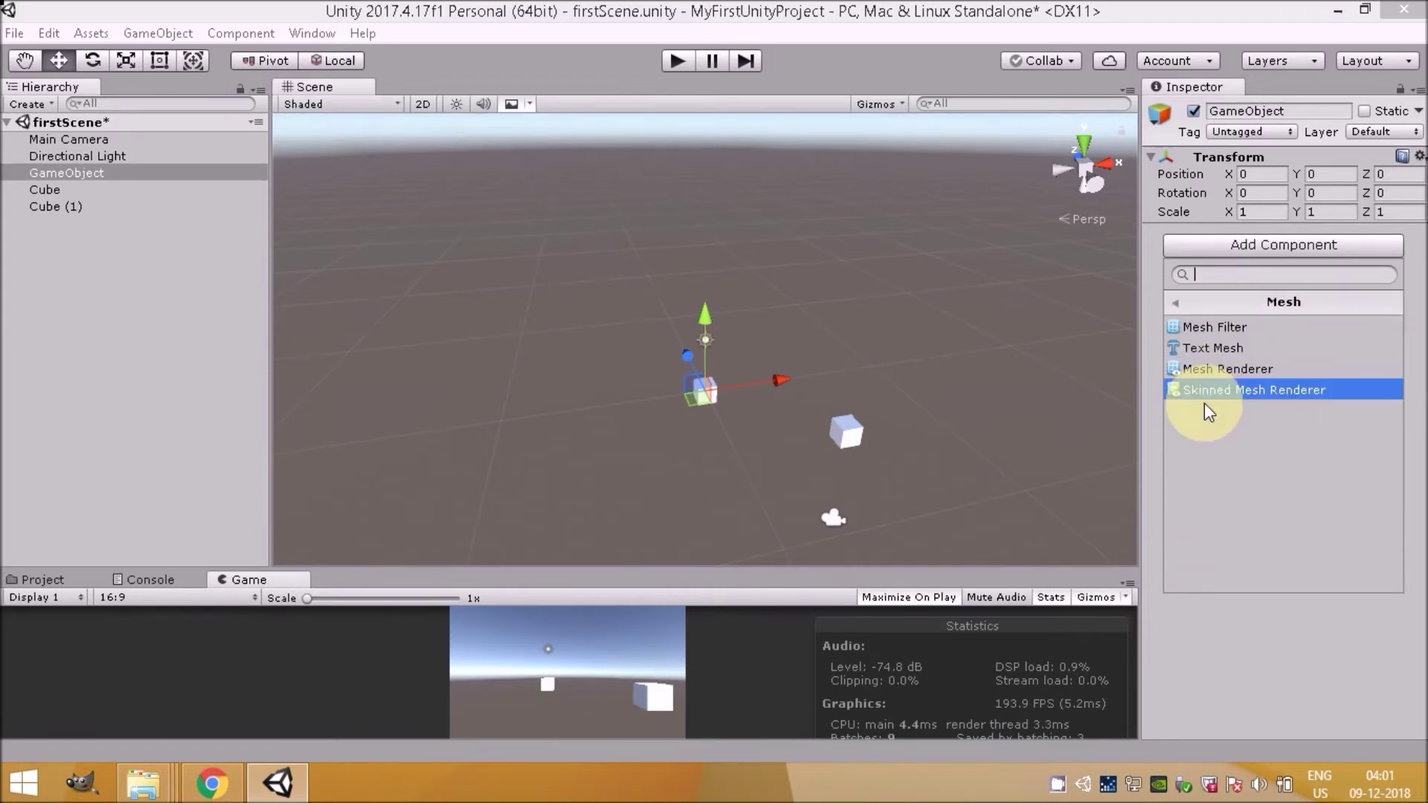
{"action": "left_click", "coordinate": [1174, 302]}
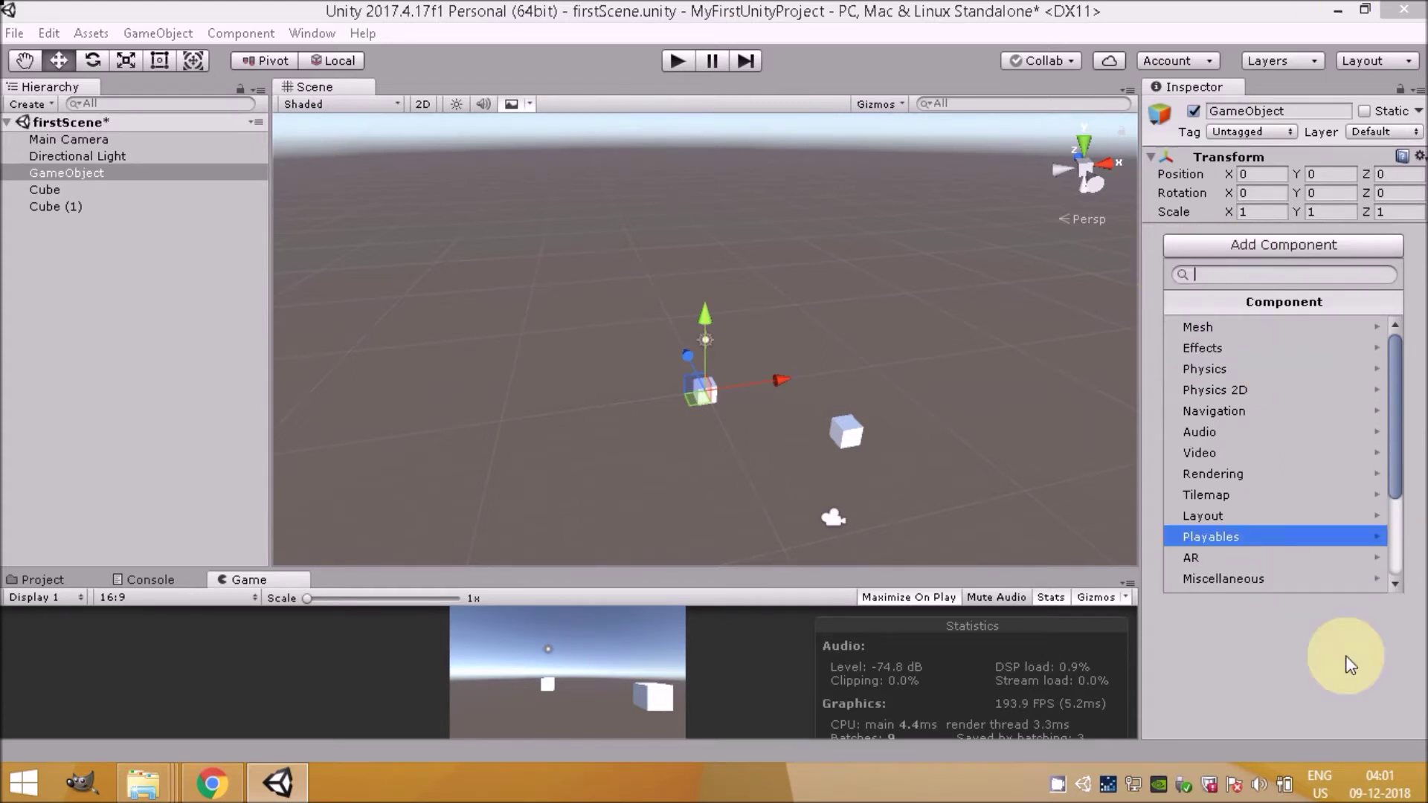
{"action": "left_click", "coordinate": [1305, 682]}
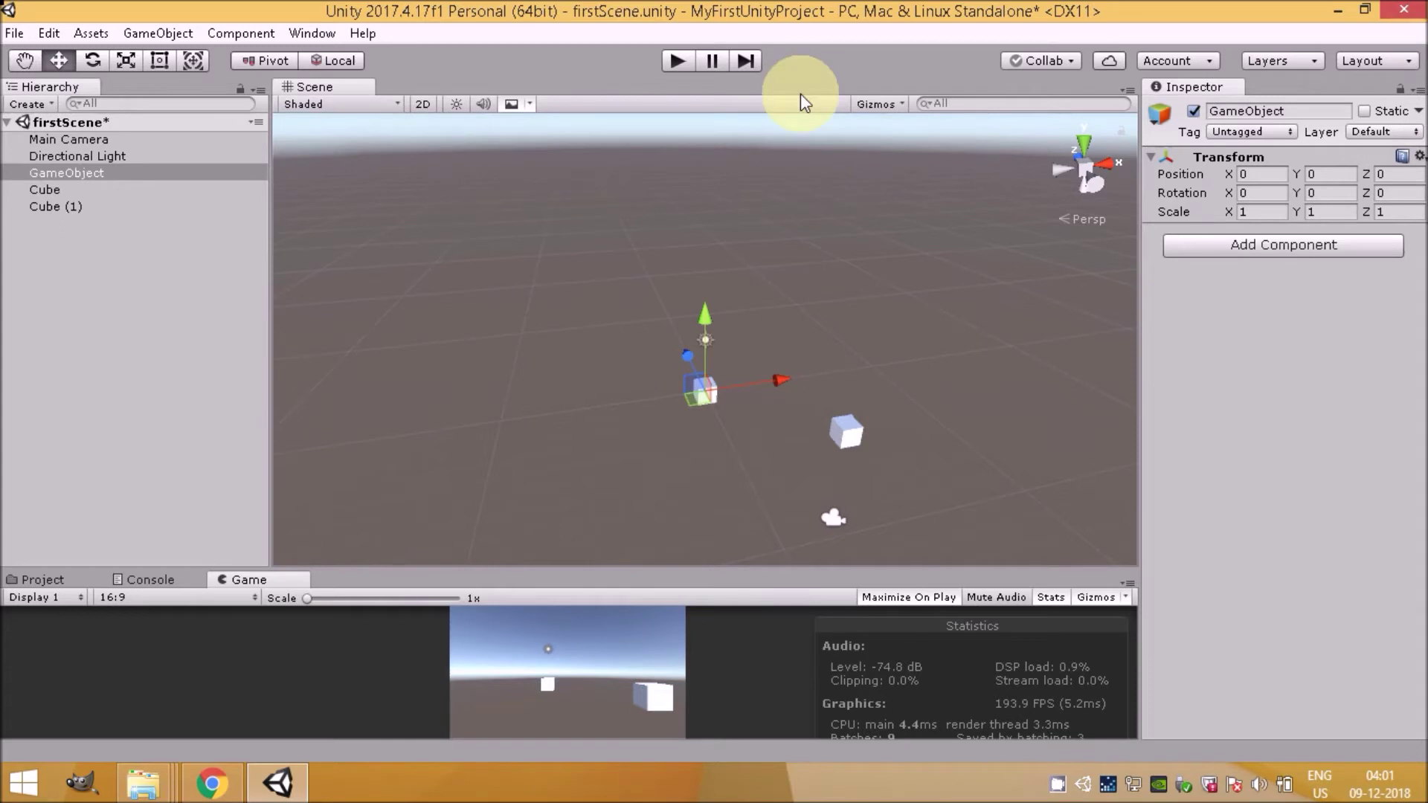
- Pan the Scene view across the cubes and select Cube (1) with the Move tool
{"action": "left_click", "coordinate": [25, 60]}
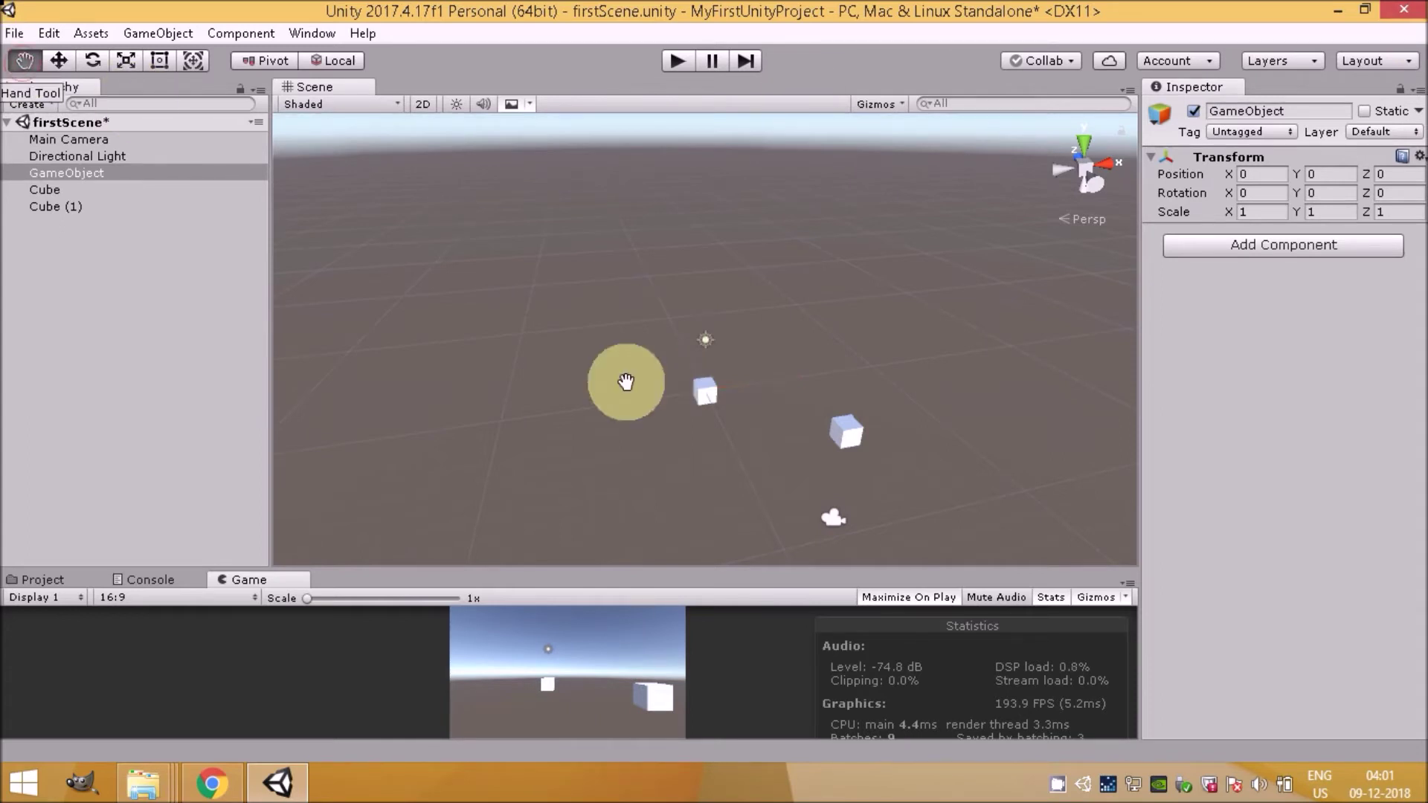
{"action": "left_click_drag", "start_coordinate": [626, 381], "coordinate": [237, 172]}
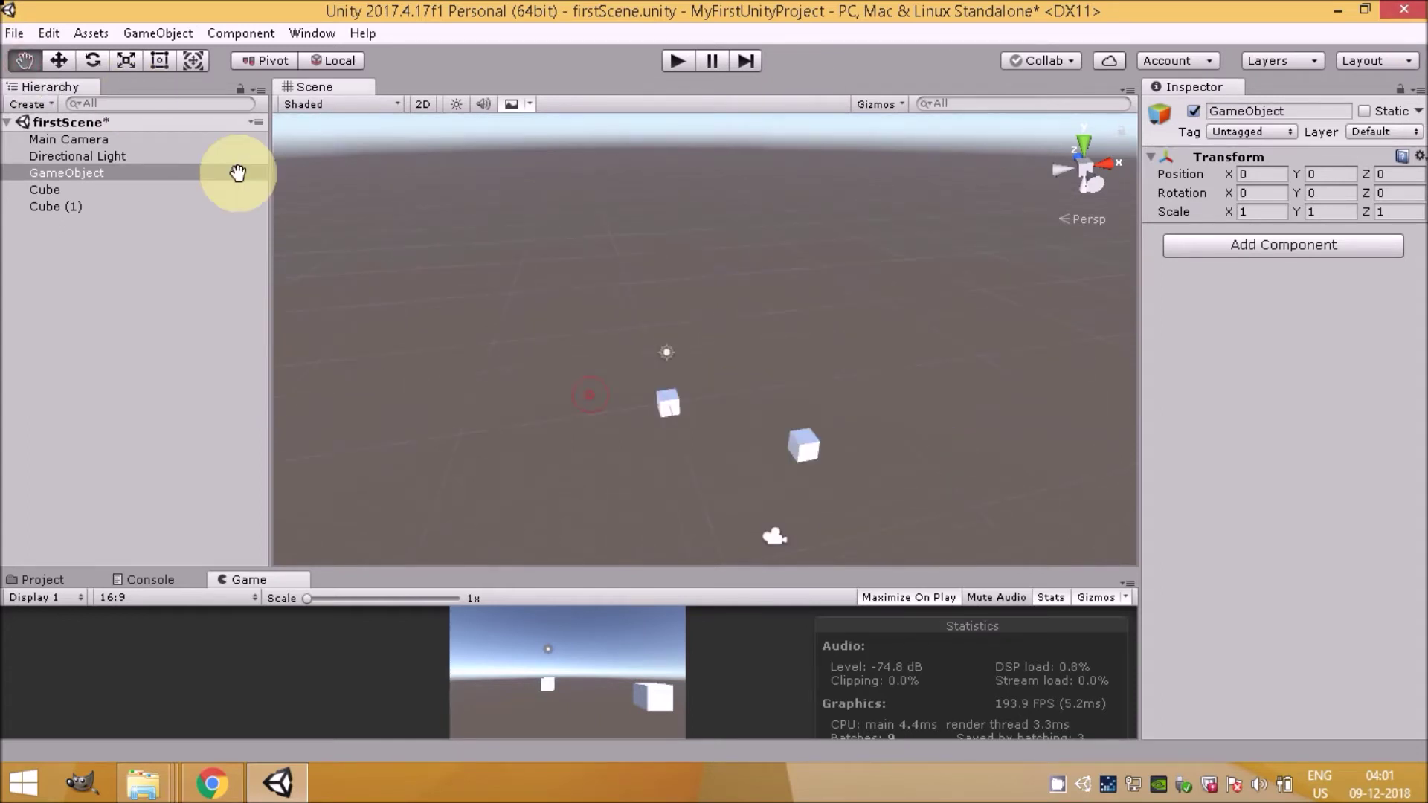
{"action": "left_click", "coordinate": [58, 60]}
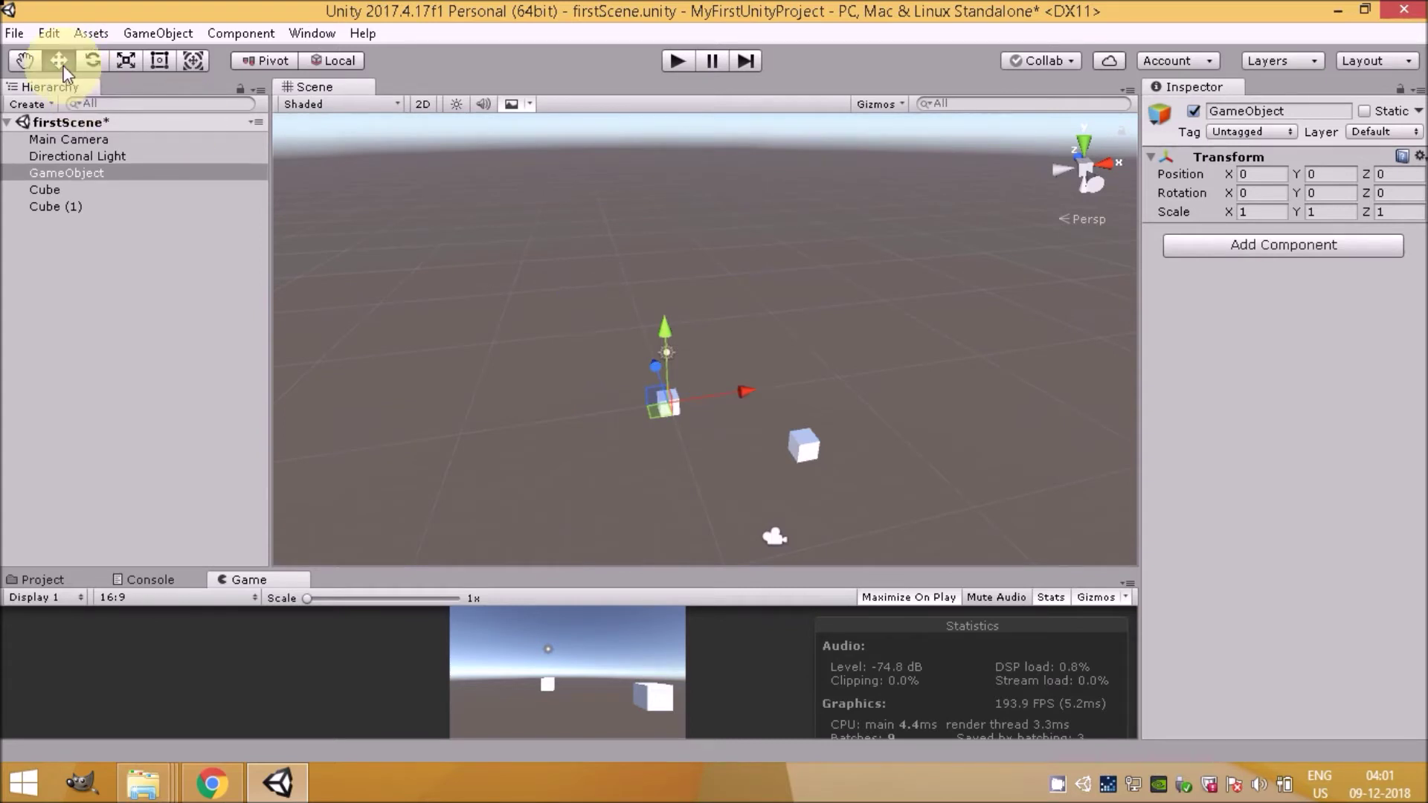
{"action": "left_click", "coordinate": [813, 447]}
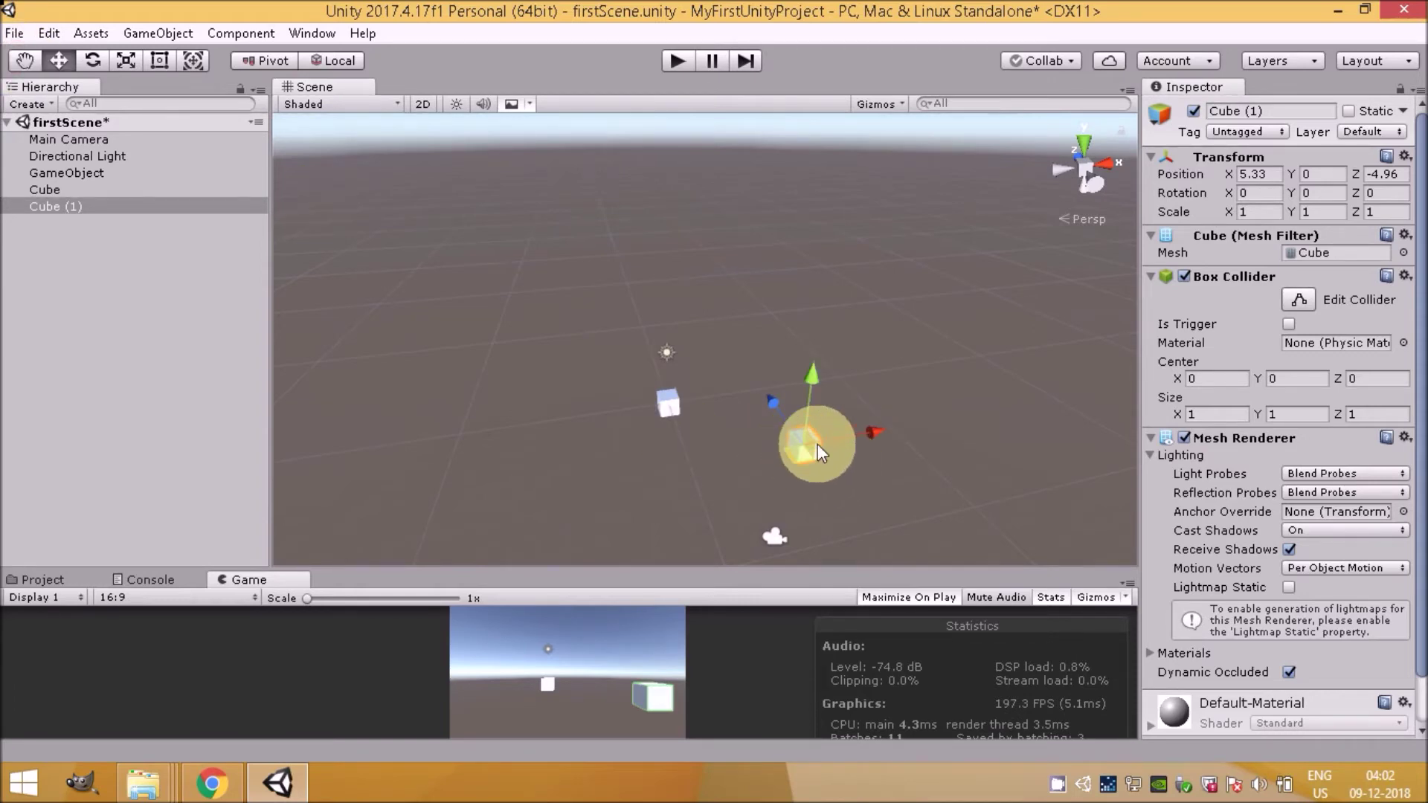
- Rotate Cube (1) to Z -1.915 and scale it uniformly to 2.8328
{"action": "left_click", "coordinate": [92, 60]}
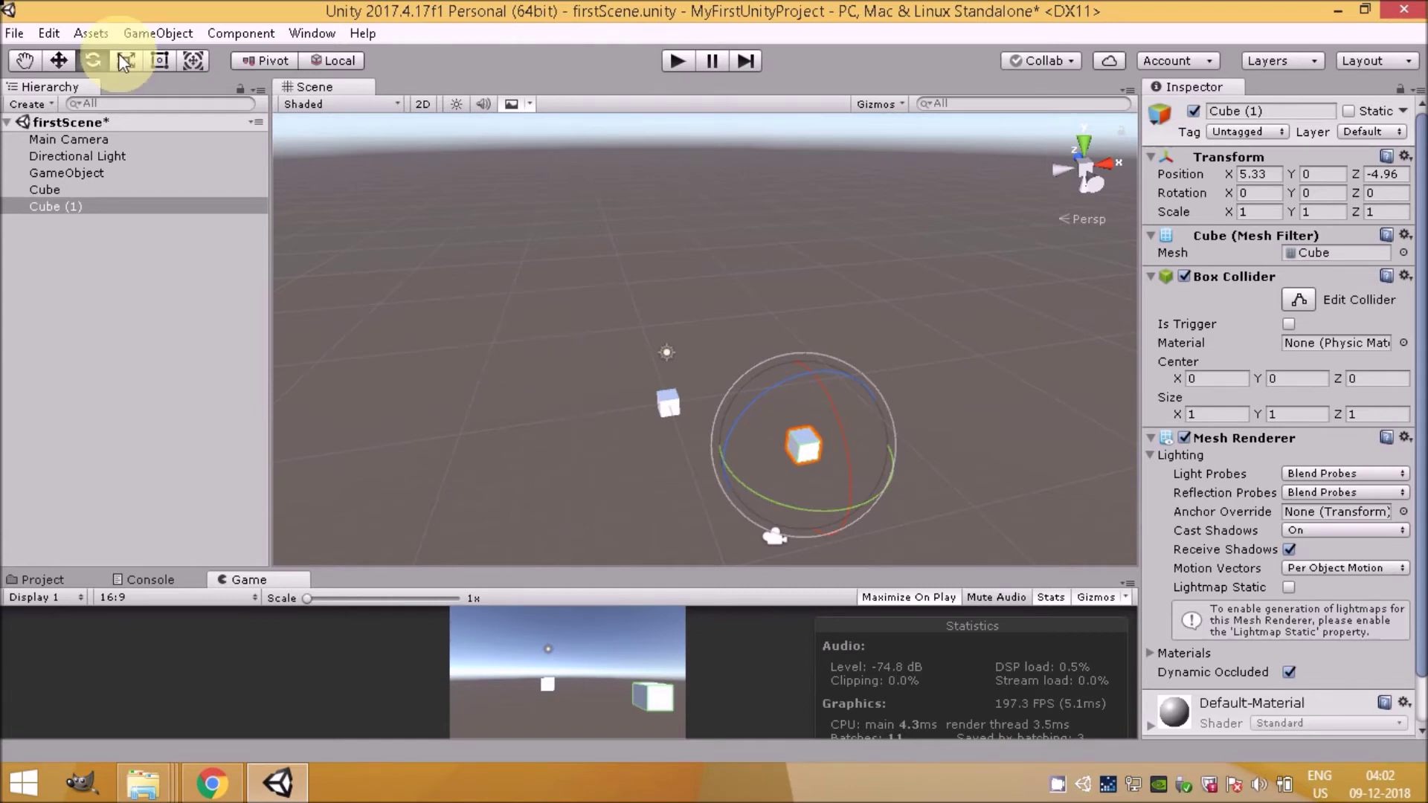
{"action": "left_click_drag", "start_coordinate": [890, 414], "coordinate": [767, 372]}
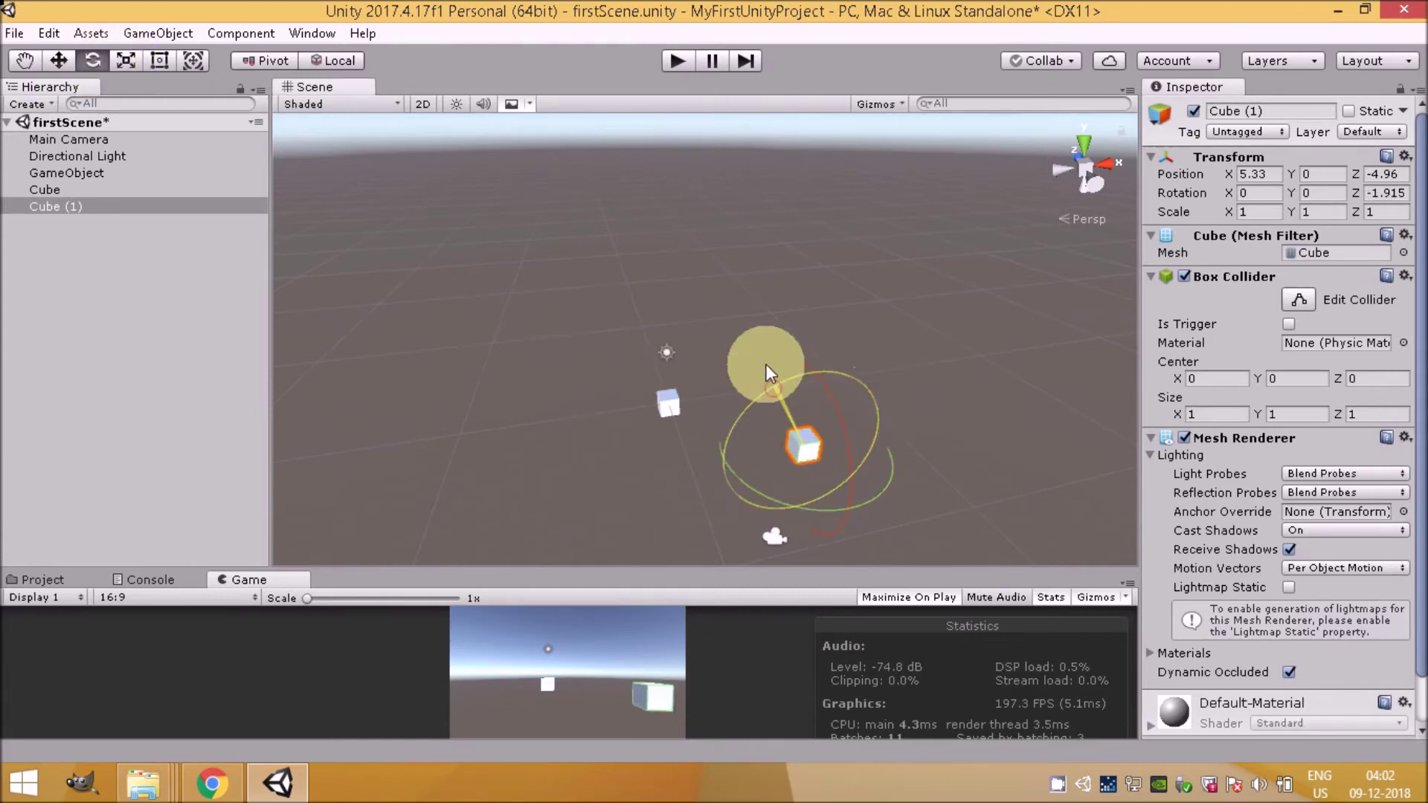
{"action": "left_click", "coordinate": [128, 59]}
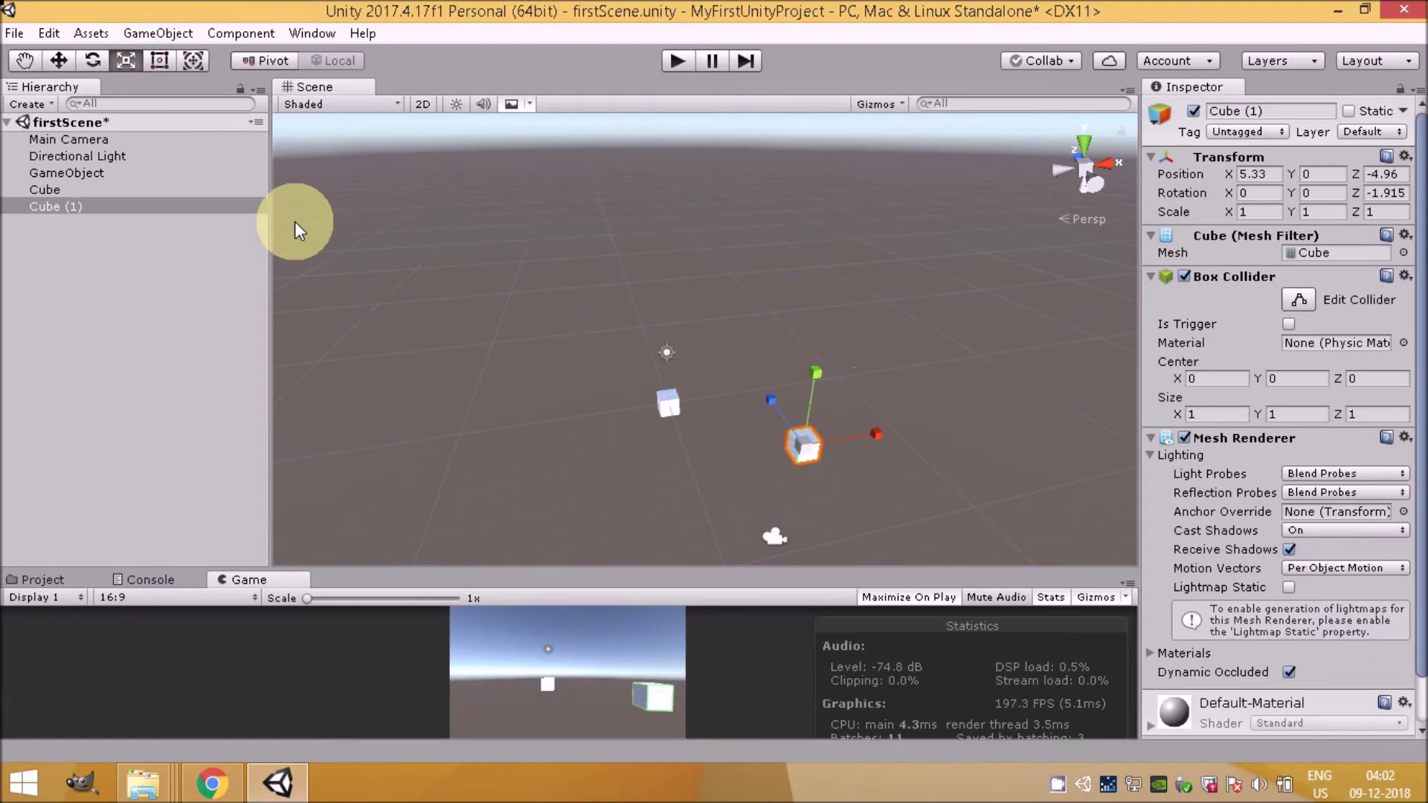
{"action": "left_click_drag", "start_coordinate": [819, 443], "coordinate": [869, 332]}
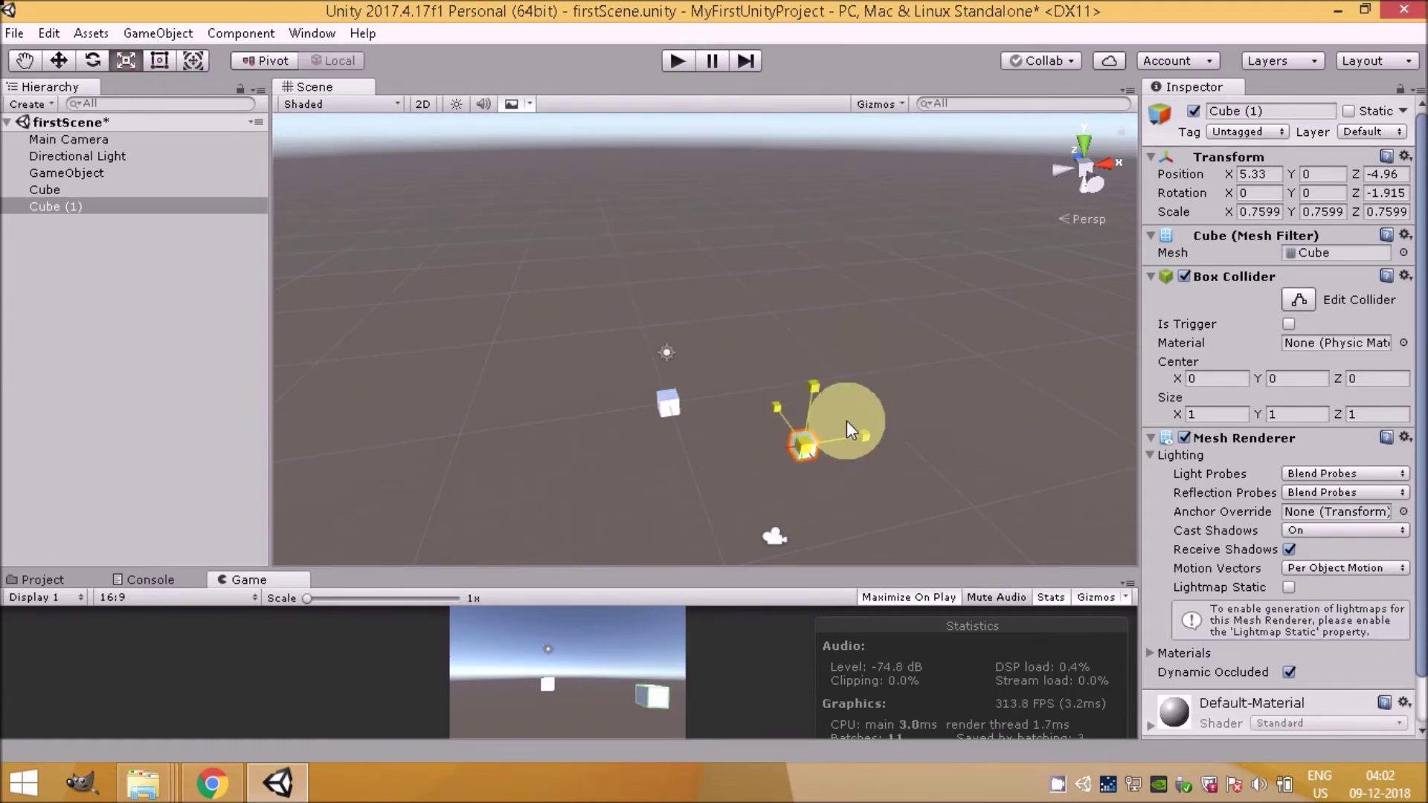
{"action": "left_click_drag", "start_coordinate": [868, 332], "coordinate": [964, 122]}
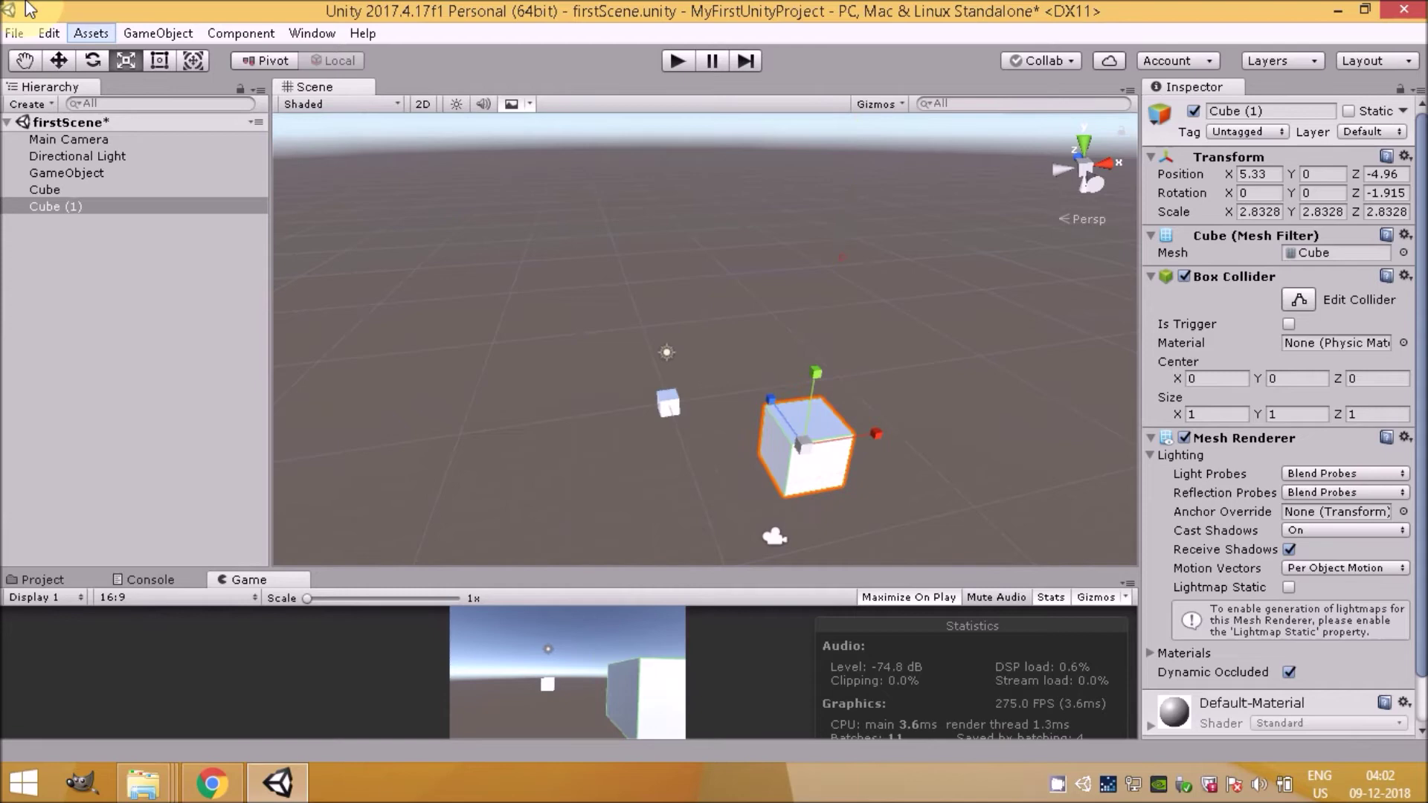
- Stretch Cube (1) with the Rect tool to a 13.852 × 4.1077 box at -2.451, 3.197
{"action": "left_click", "coordinate": [159, 60]}
{"action": "mouse_move", "coordinate": [766, 437]}
{"action": "left_mouse_down"}
{"action": "mouse_move", "coordinate": [653, 479]}
{"action": "mouse_move", "coordinate": [708, 257]}
{"action": "mouse_move", "coordinate": [900, 292]}
{"action": "mouse_move", "coordinate": [753, 171]}
{"action": "left_mouse_up"}
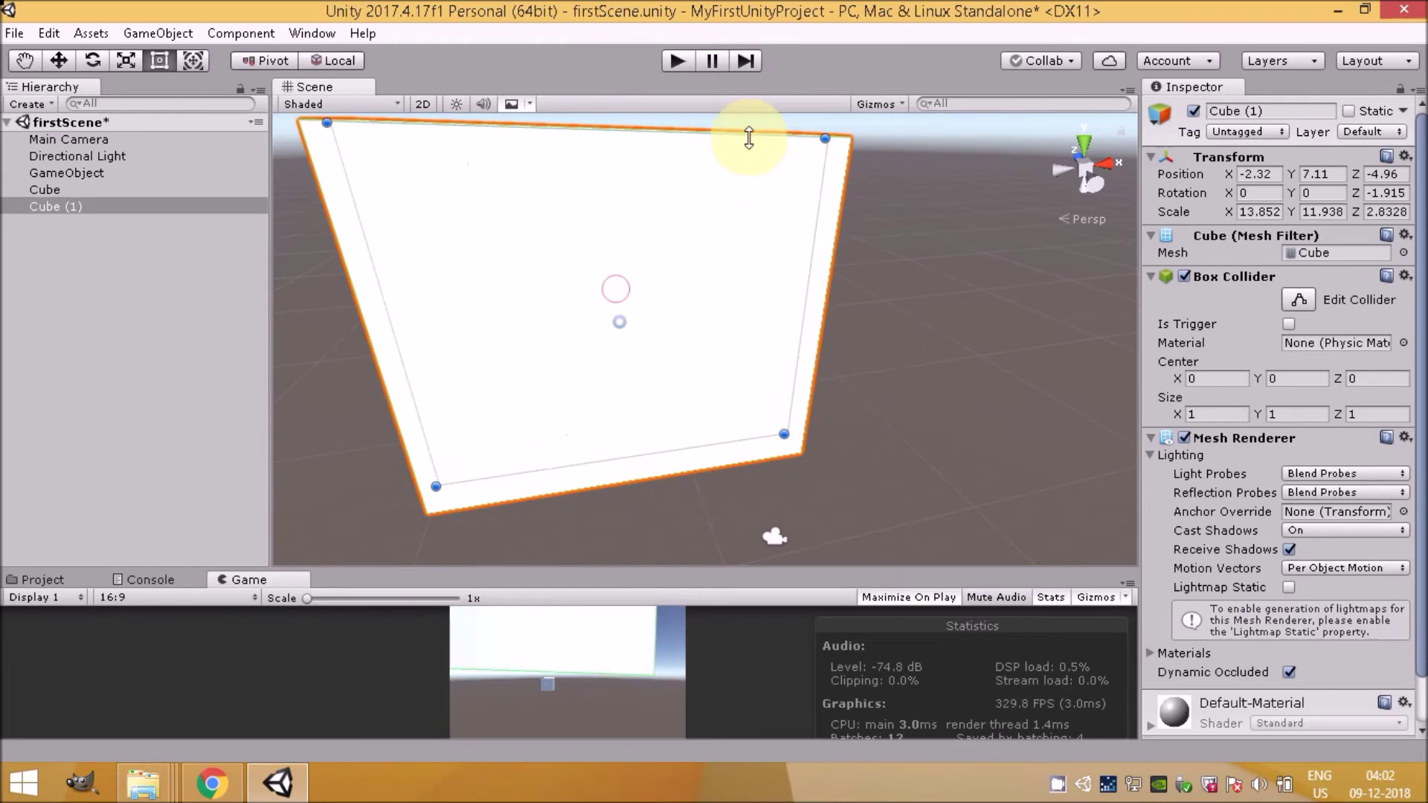
{"action": "left_click_drag", "start_coordinate": [750, 138], "coordinate": [771, 372]}
{"action": "mouse_move", "coordinate": [295, 136]}
{"action": "left_mouse_down", "text": "alt"}
{"action": "mouse_move", "coordinate": [520, 417]}
{"action": "mouse_move", "coordinate": [615, 402]}
{"action": "mouse_move", "coordinate": [401, 276]}
{"action": "mouse_move", "coordinate": [551, 301]}
{"action": "mouse_move", "coordinate": [695, 262]}
{"action": "left_mouse_up", "text": "alt"}
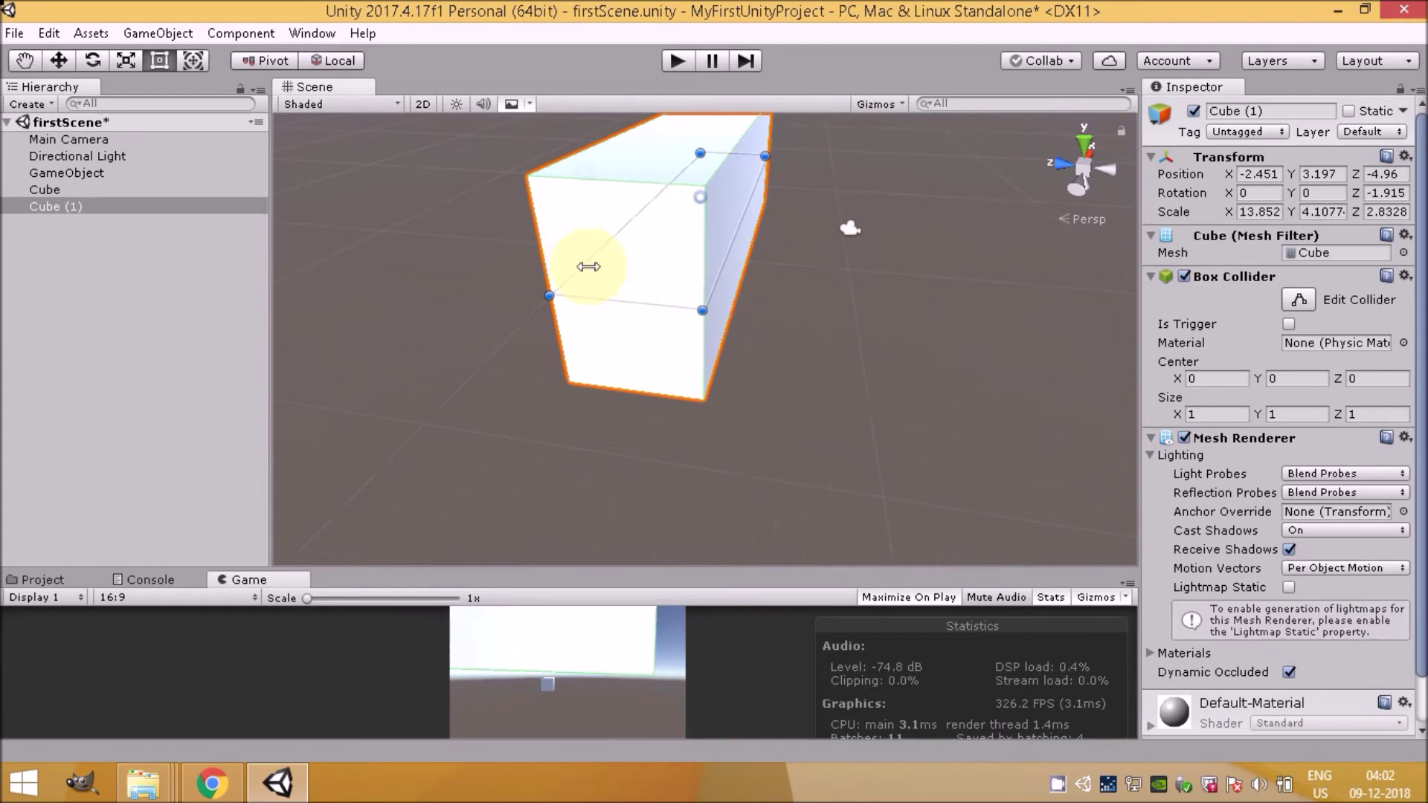
- Move Cube (1) to Z -3.46, tilt it to Z -7.098 and thin its Z scale to 1.7255
{"action": "left_click", "coordinate": [192, 63]}
{"action": "left_click_drag", "start_coordinate": [765, 414], "coordinate": [789, 474], "text": "alt"}
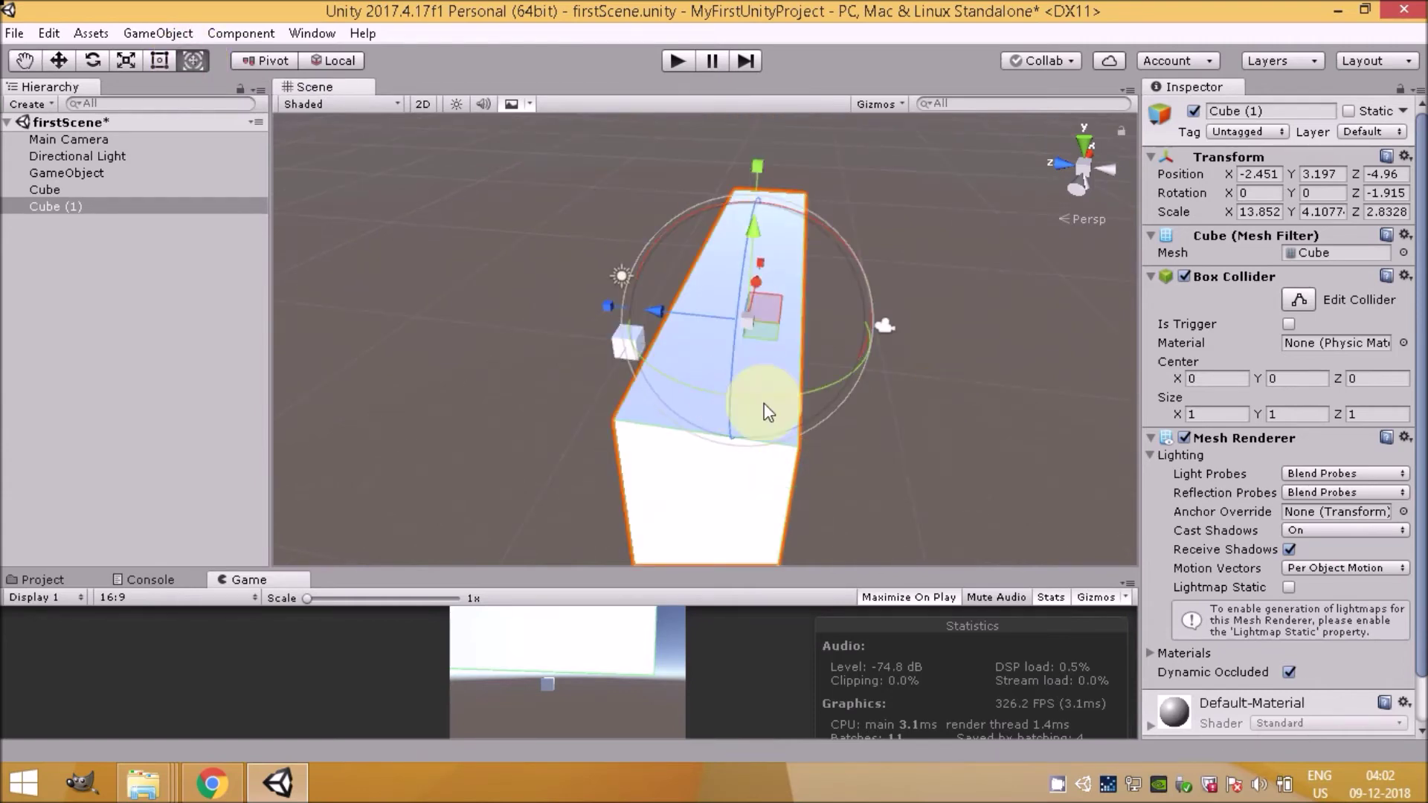
{"action": "mouse_move", "coordinate": [646, 313]}
{"action": "left_mouse_down"}
{"action": "mouse_move", "coordinate": [797, 310]}
{"action": "mouse_move", "coordinate": [574, 280]}
{"action": "left_mouse_up"}
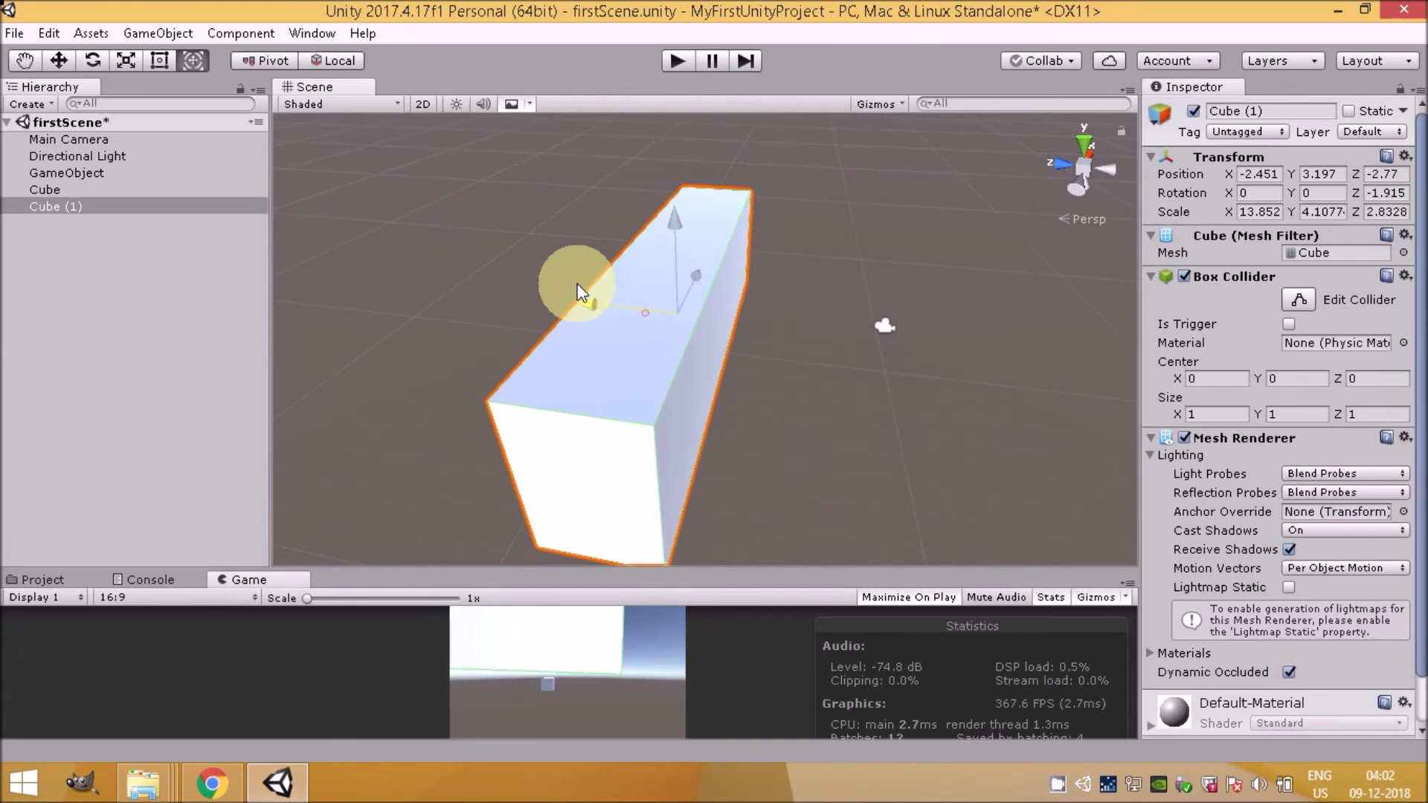
{"action": "mouse_move", "coordinate": [689, 230]}
{"action": "left_mouse_down"}
{"action": "mouse_move", "coordinate": [700, 291]}
{"action": "mouse_move", "coordinate": [604, 269]}
{"action": "left_mouse_up"}
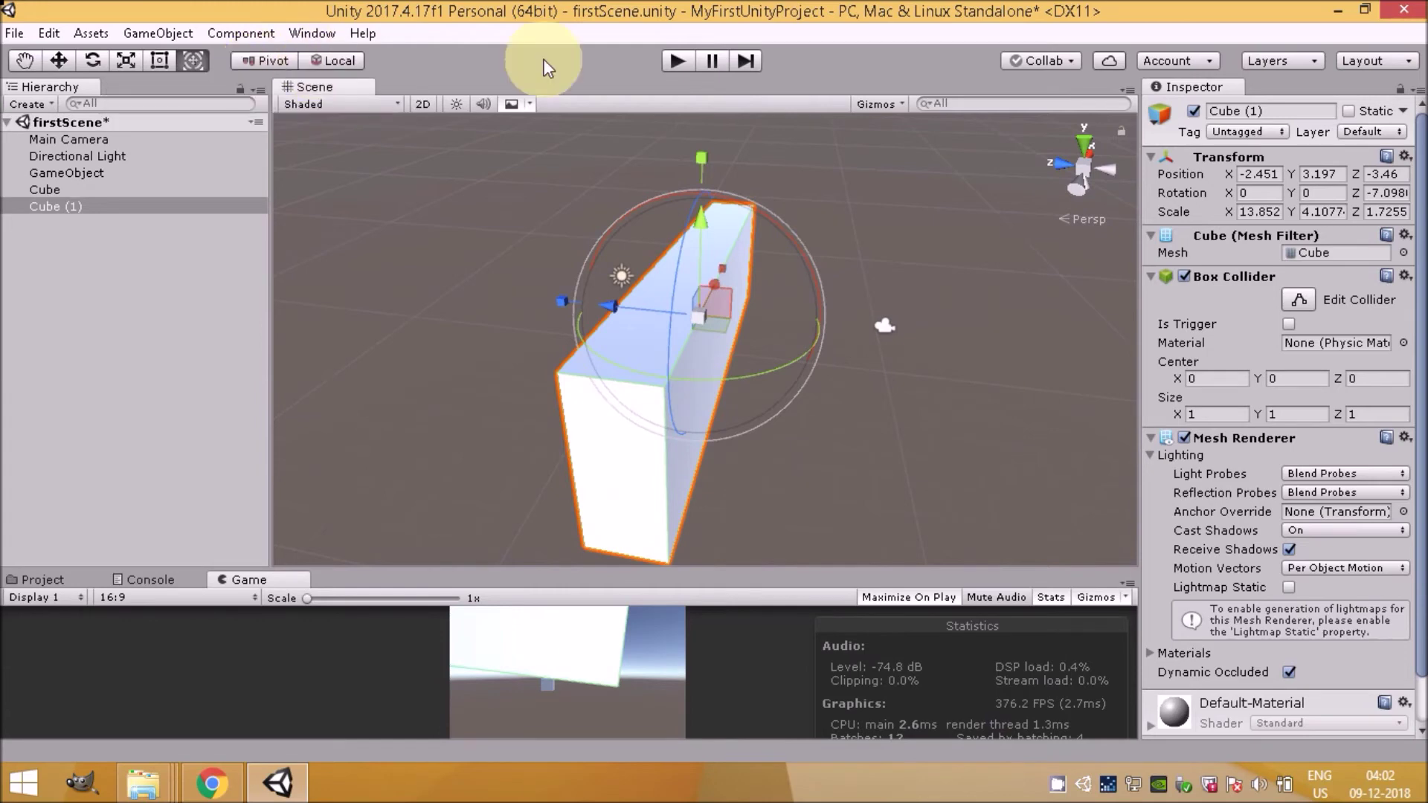
{"action": "left_click", "coordinate": [272, 65]}
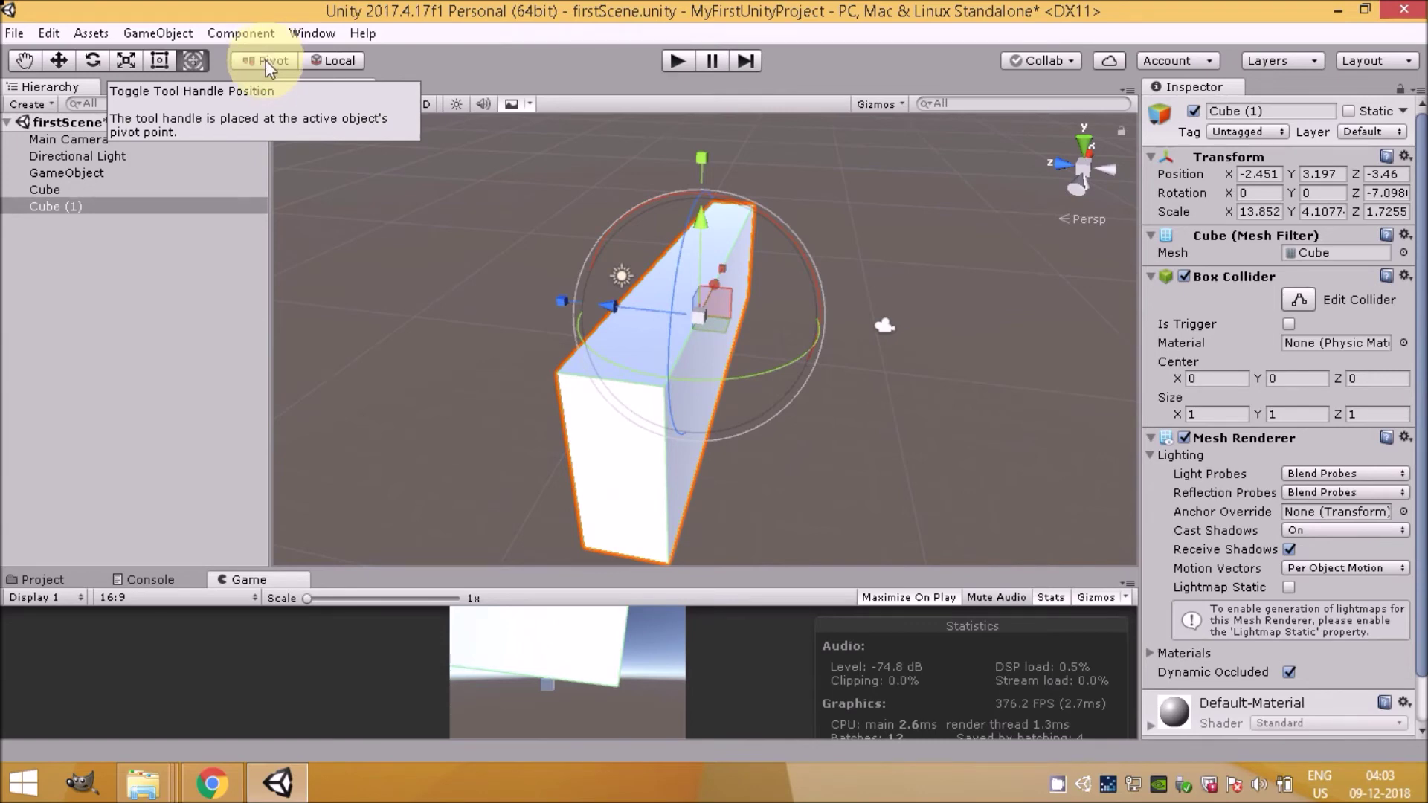
- Switch the handle position from Pivot to Center, then toggle Local to Global and back
{"action": "left_click", "coordinate": [267, 62]}
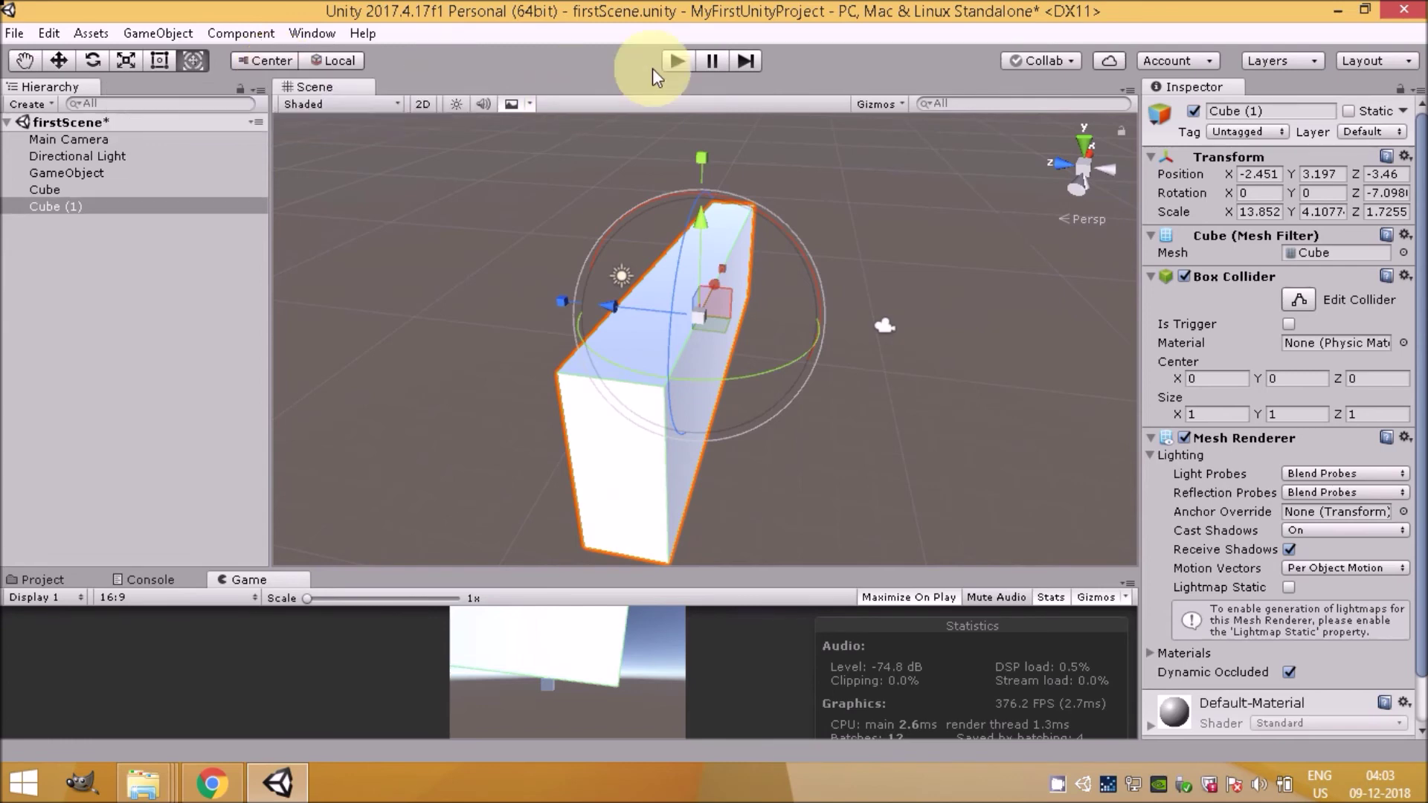
{"action": "left_click", "coordinate": [346, 60]}
{"action": "left_click", "coordinate": [346, 60]}
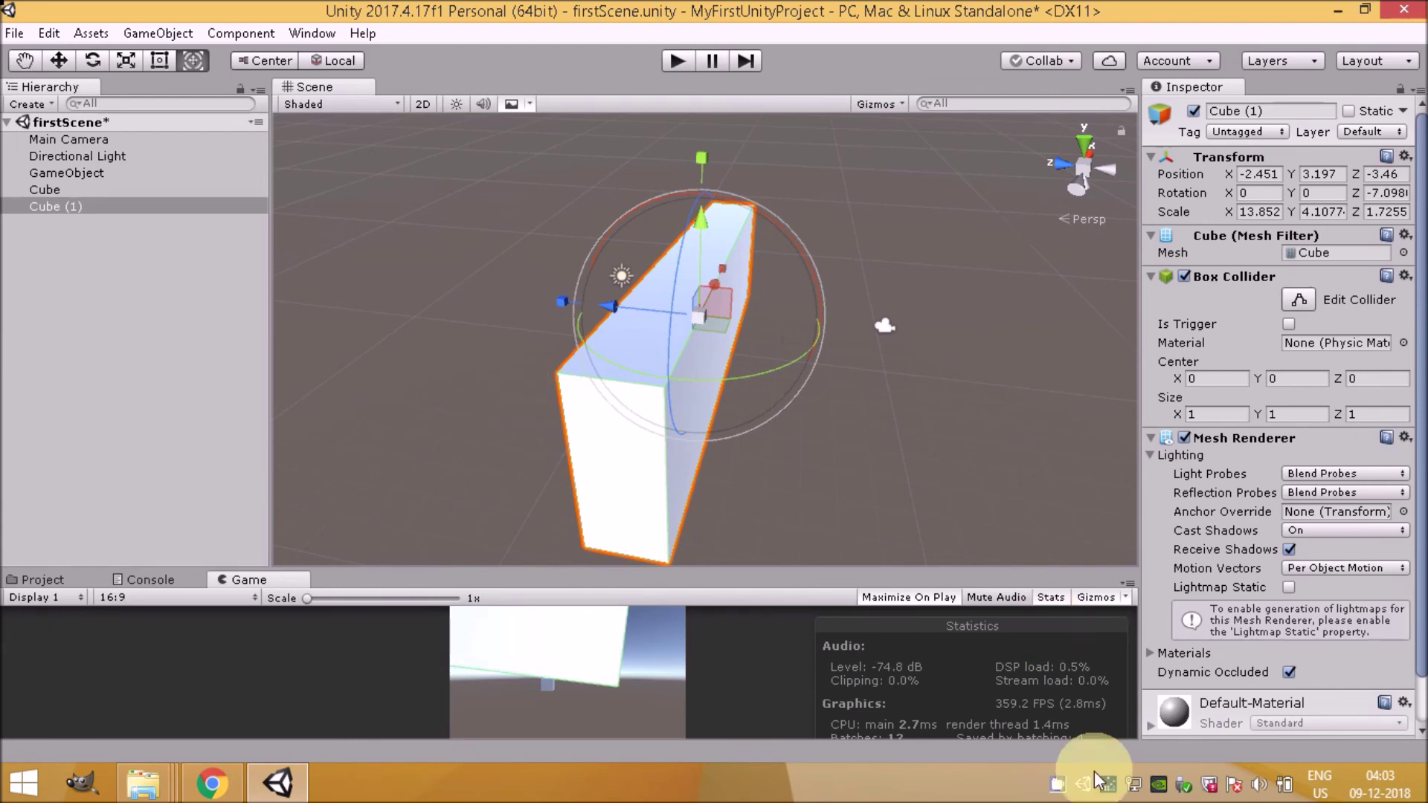
- Open the CamStudio recorder window from its taskbar tray icon
{"action": "left_click", "coordinate": [1055, 787]}
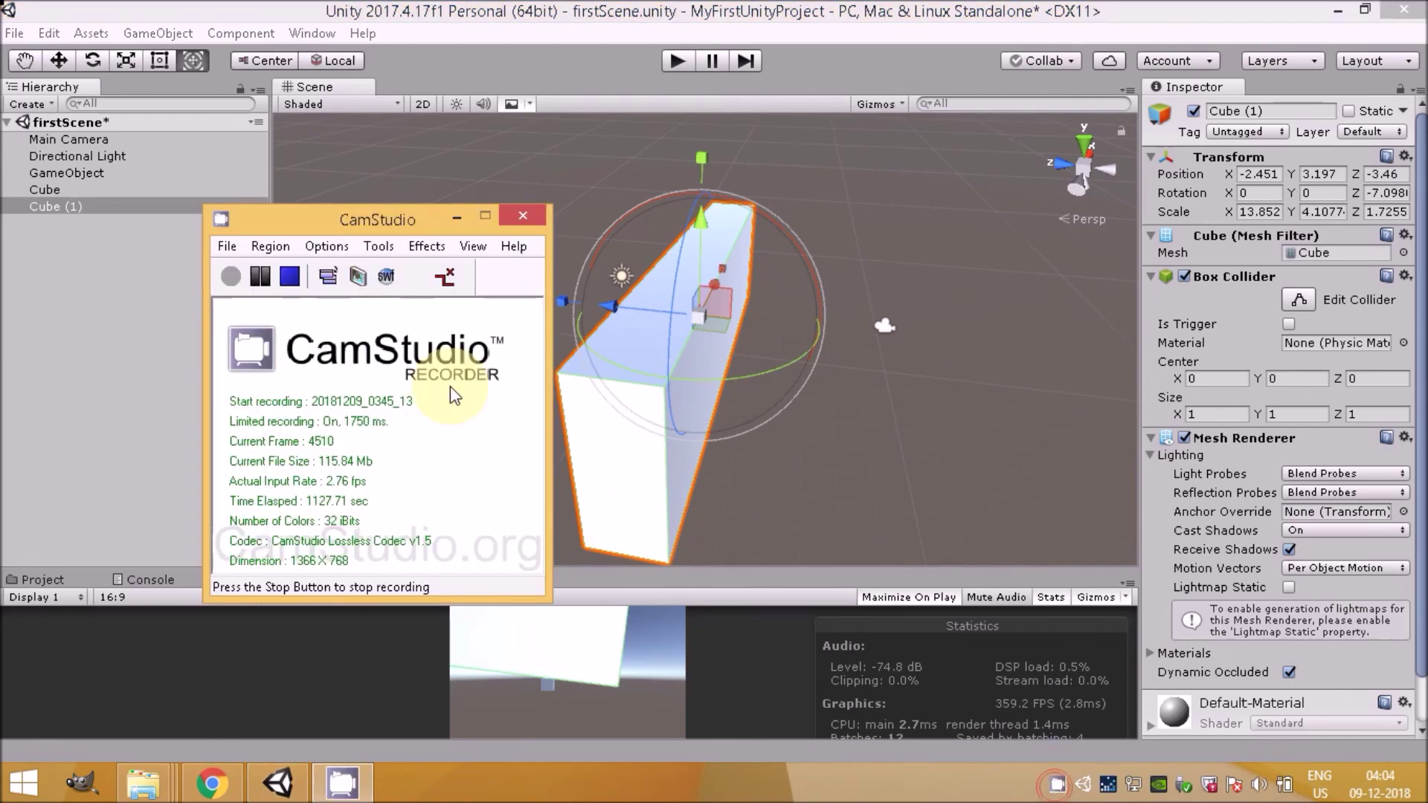